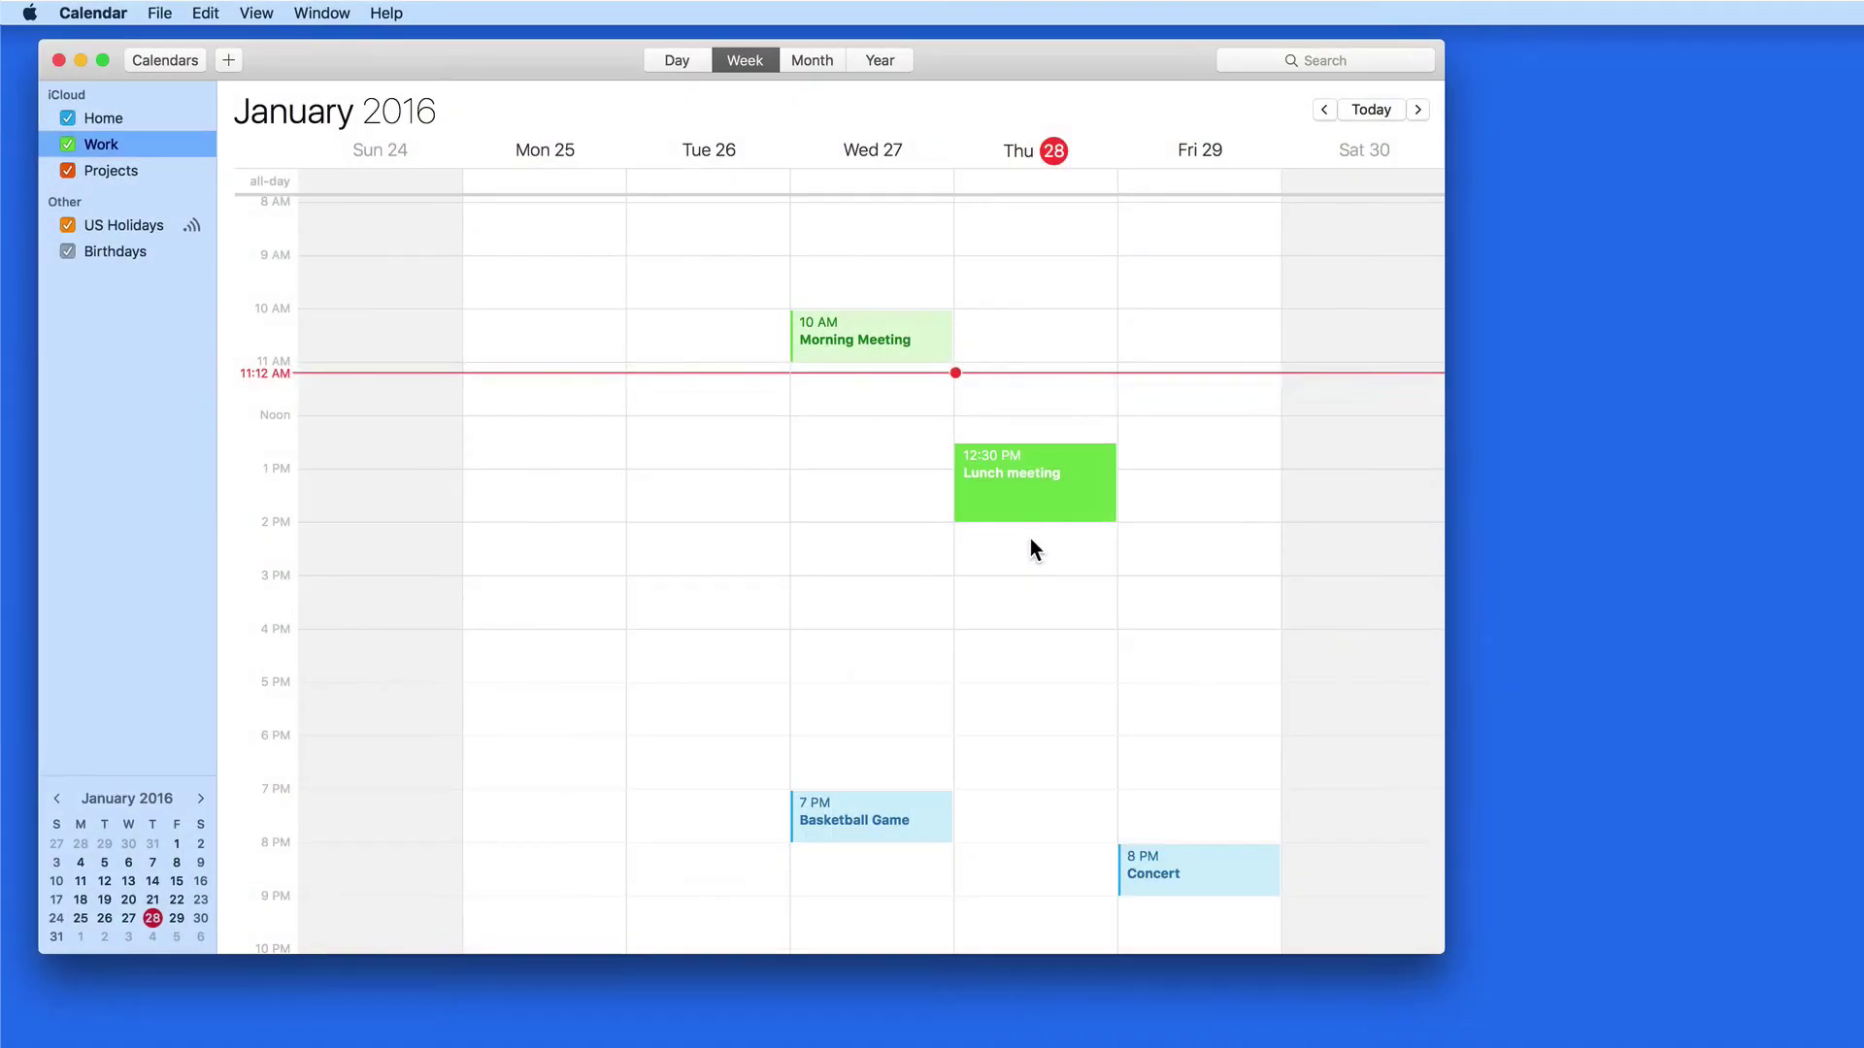
Change the Lunch meeting's repeat setting to Every Week in its details popover
{"action": "double_click", "coordinate": [1024, 491]}
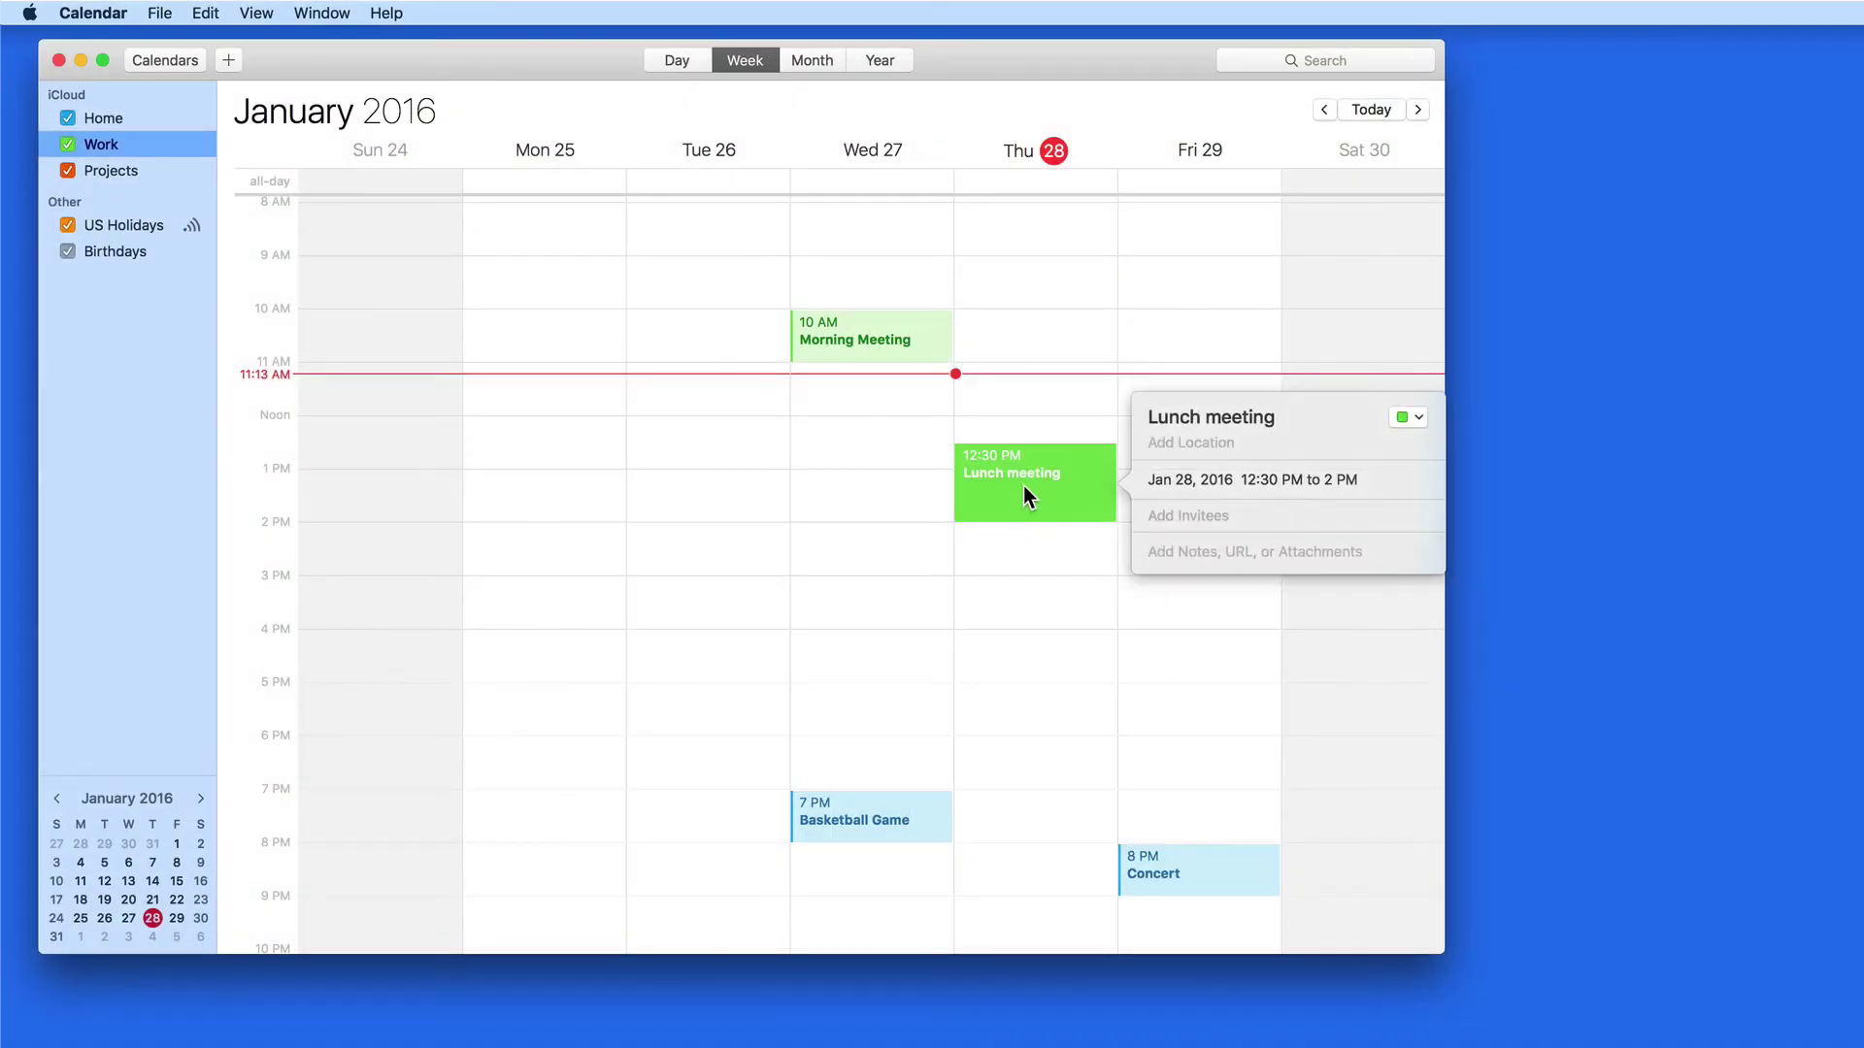
{"action": "left_click", "coordinate": [1258, 480]}
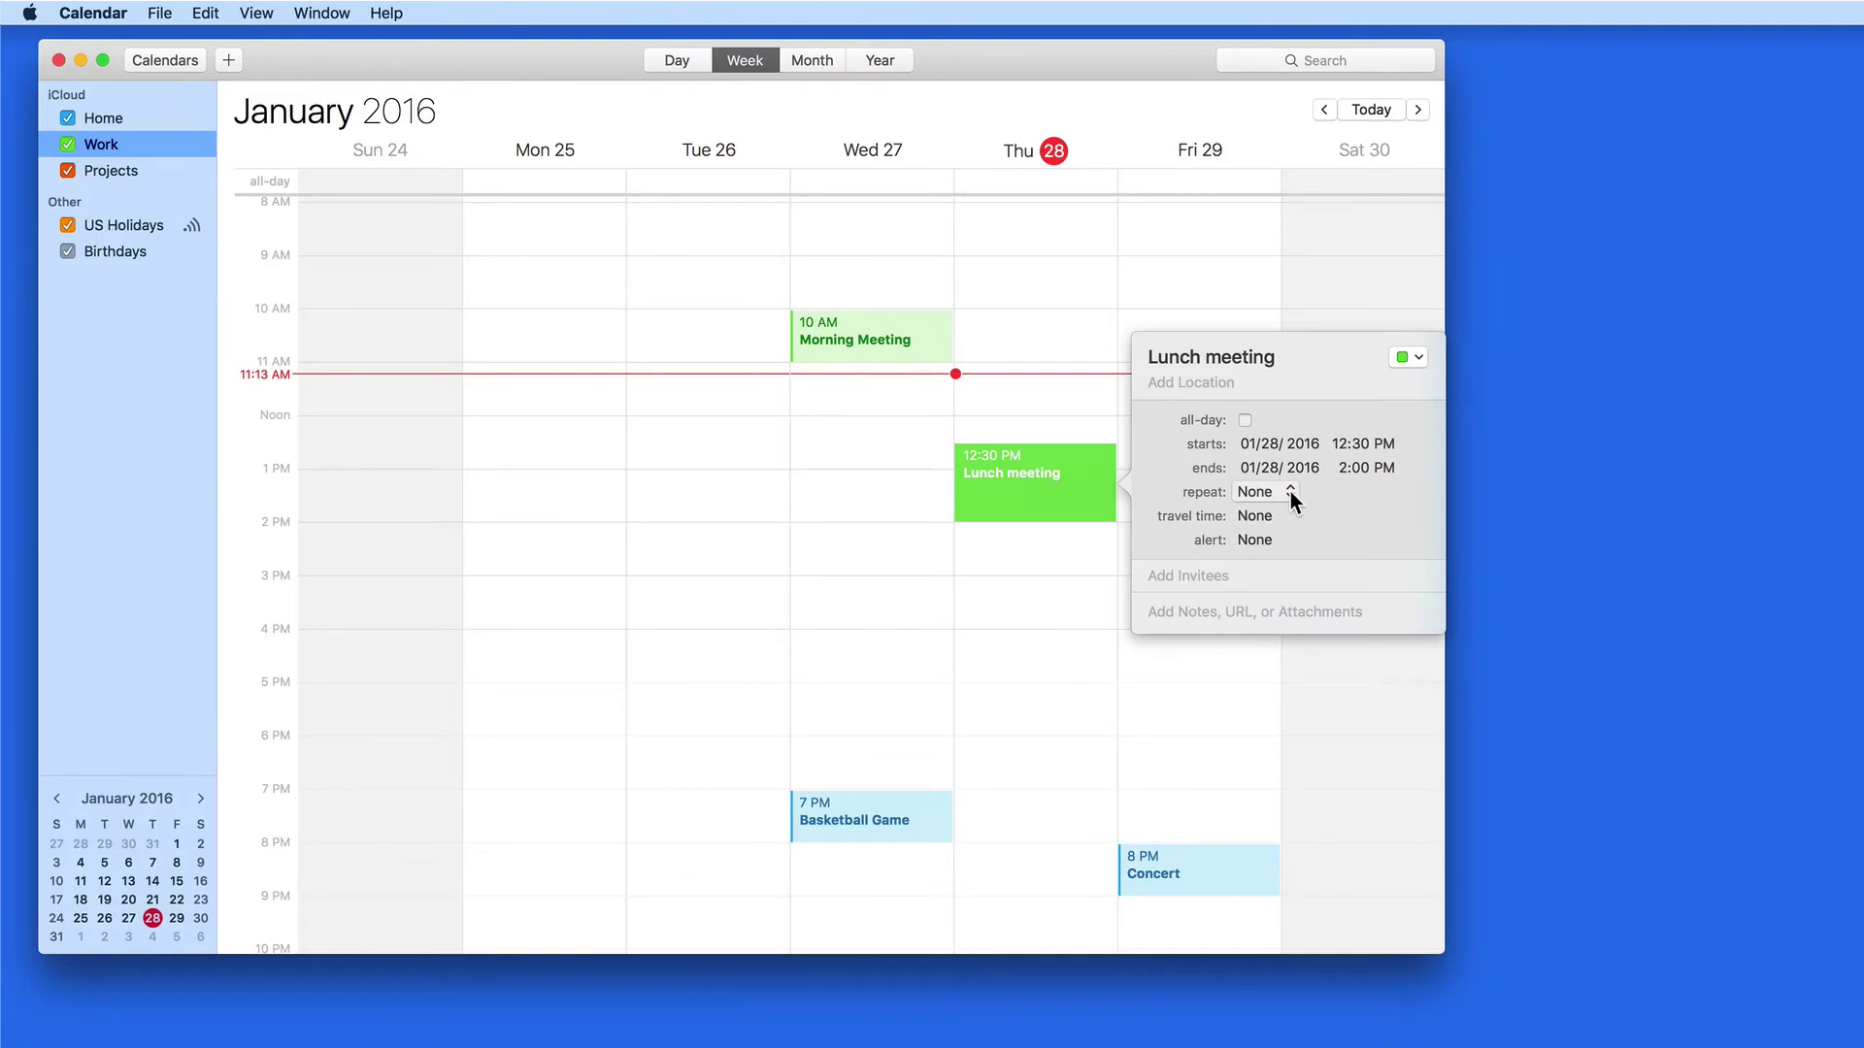
{"action": "left_click", "coordinate": [1291, 491]}
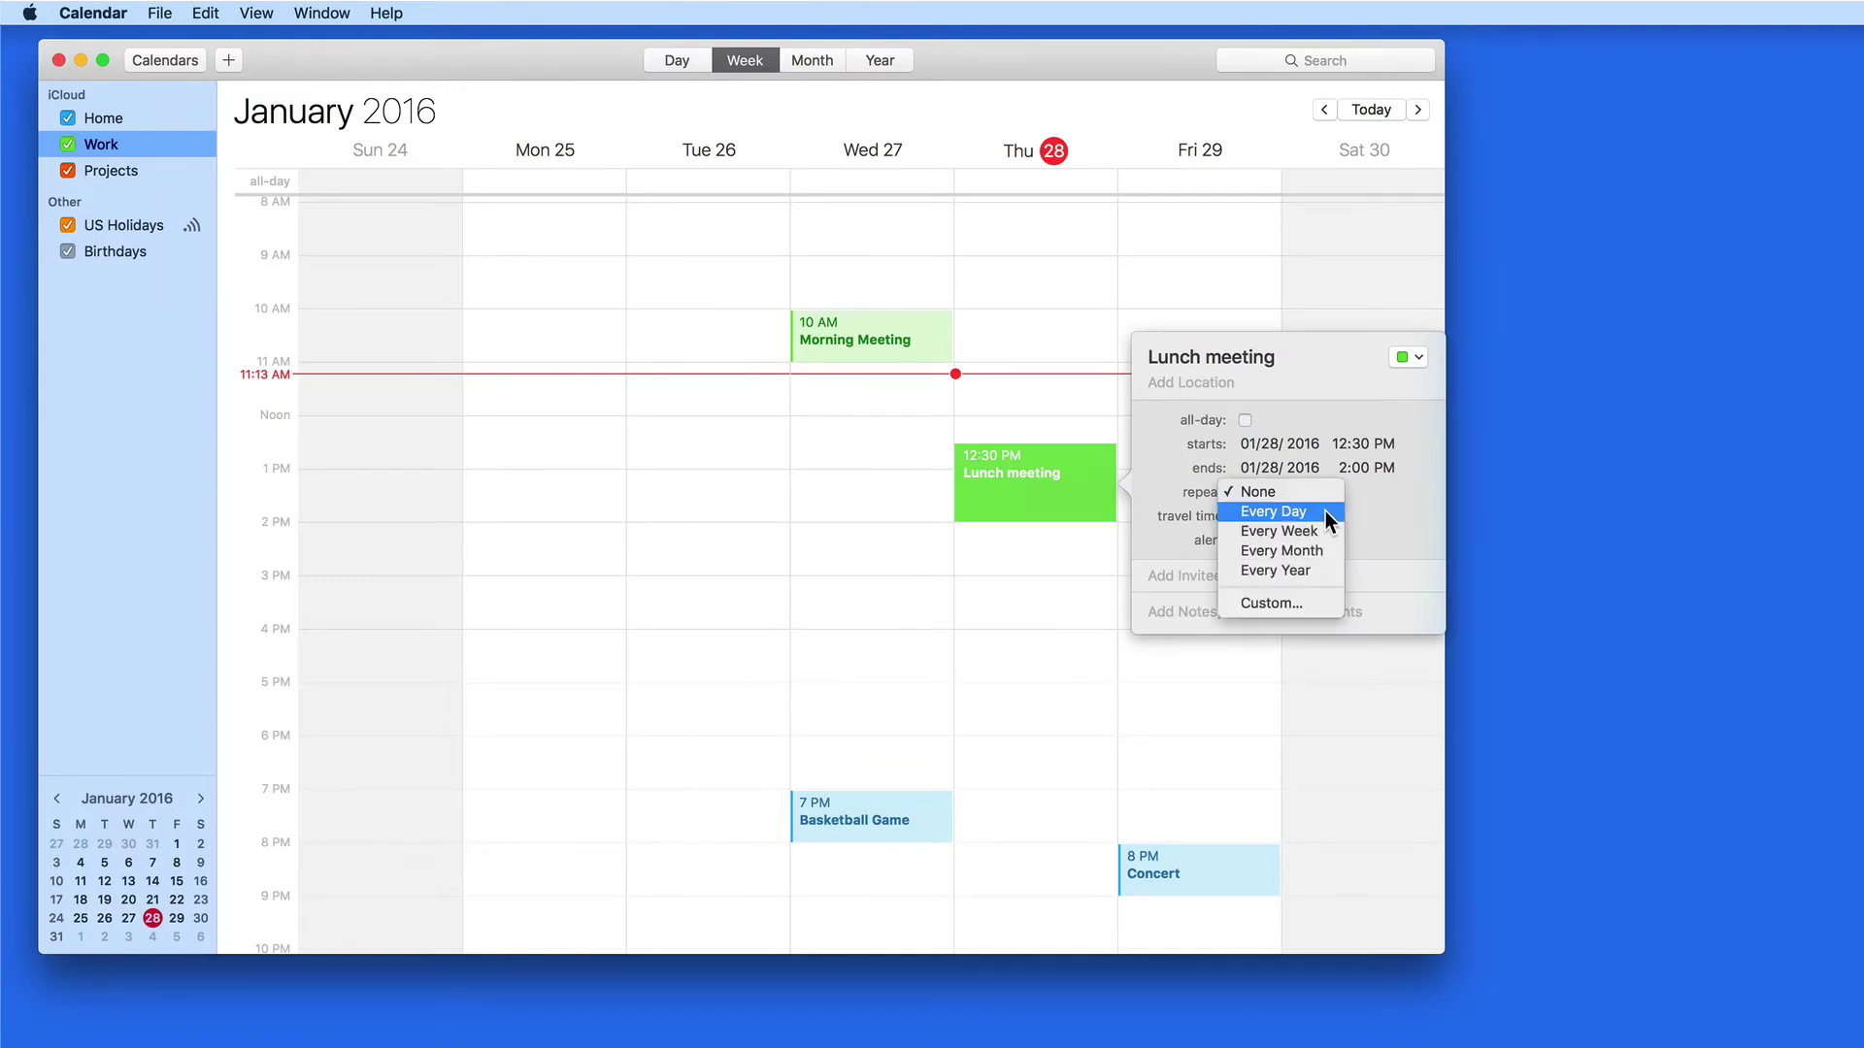
{"action": "left_click", "coordinate": [1326, 530]}
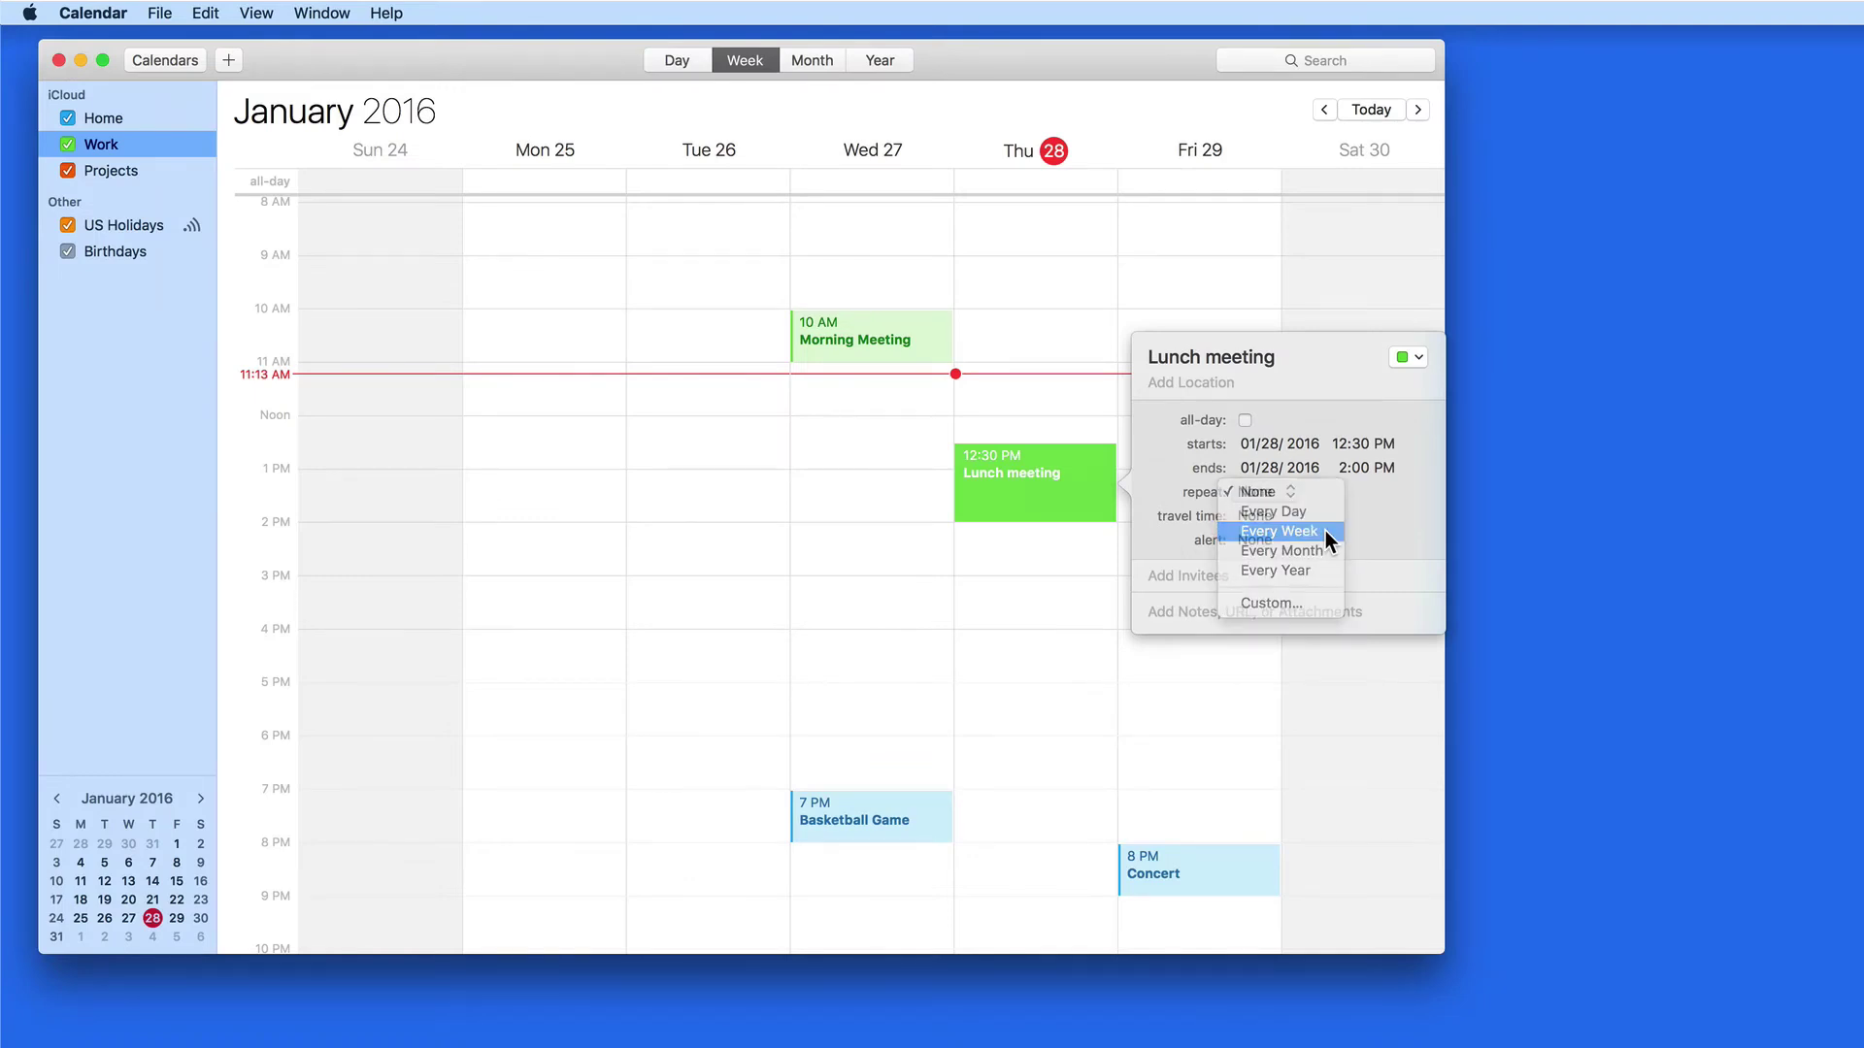
{"action": "left_click", "coordinate": [1014, 583]}
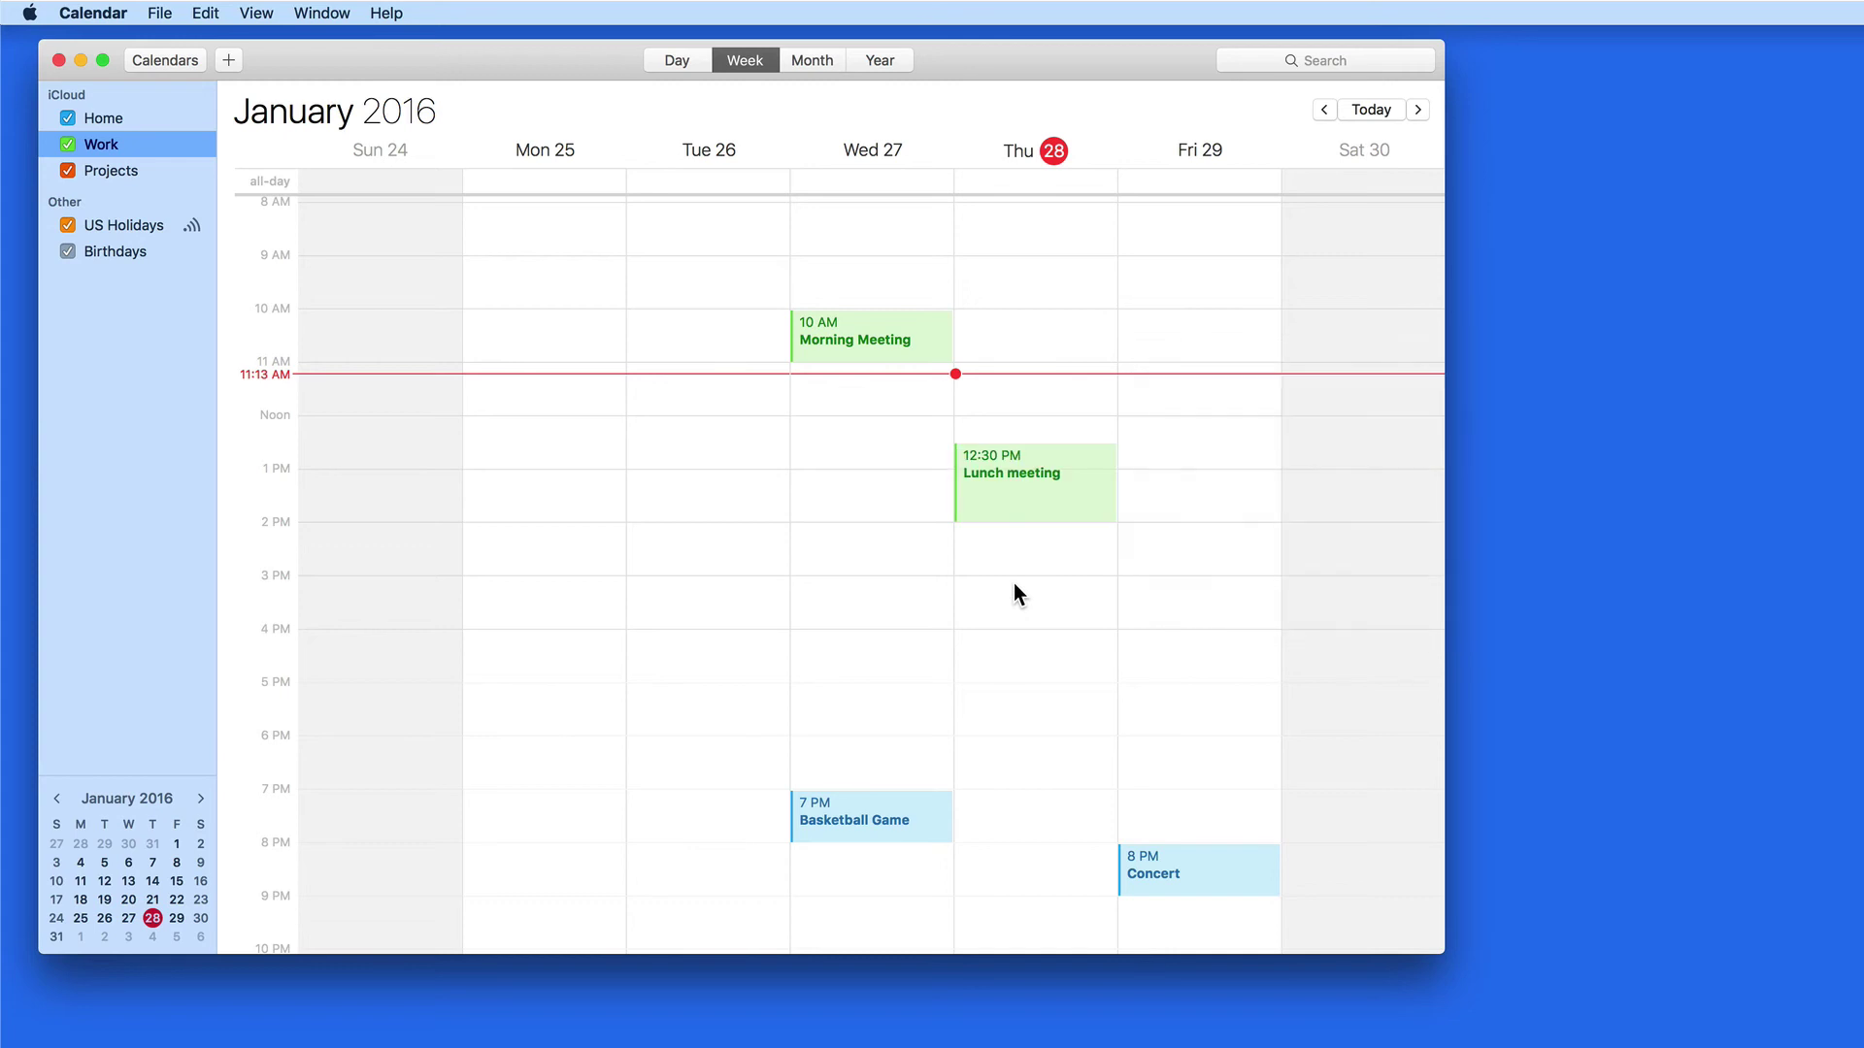
Switch Calendar to Month view and find the February 11 Lunch meeting occurrence
{"action": "left_click", "coordinate": [810, 59]}
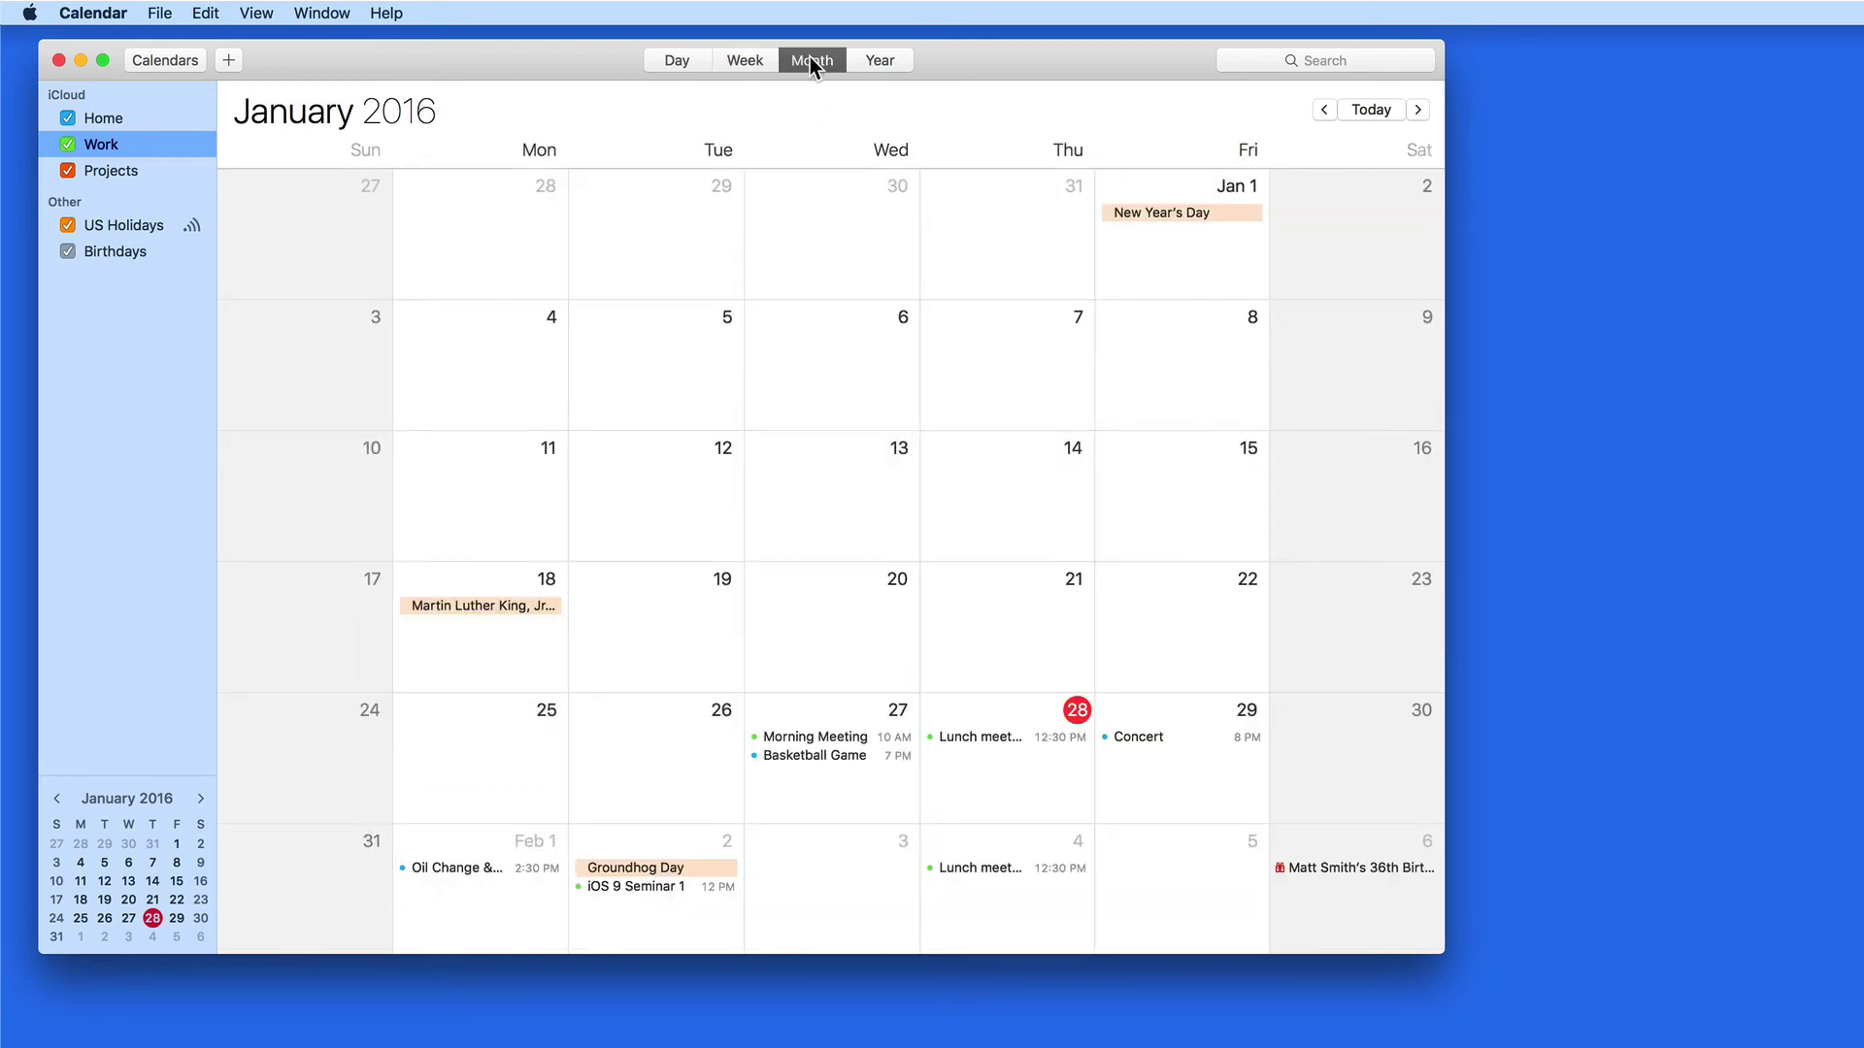
{"action": "scroll", "coordinate": [980, 524], "scroll_direction": "down", "scroll_amount": 5}
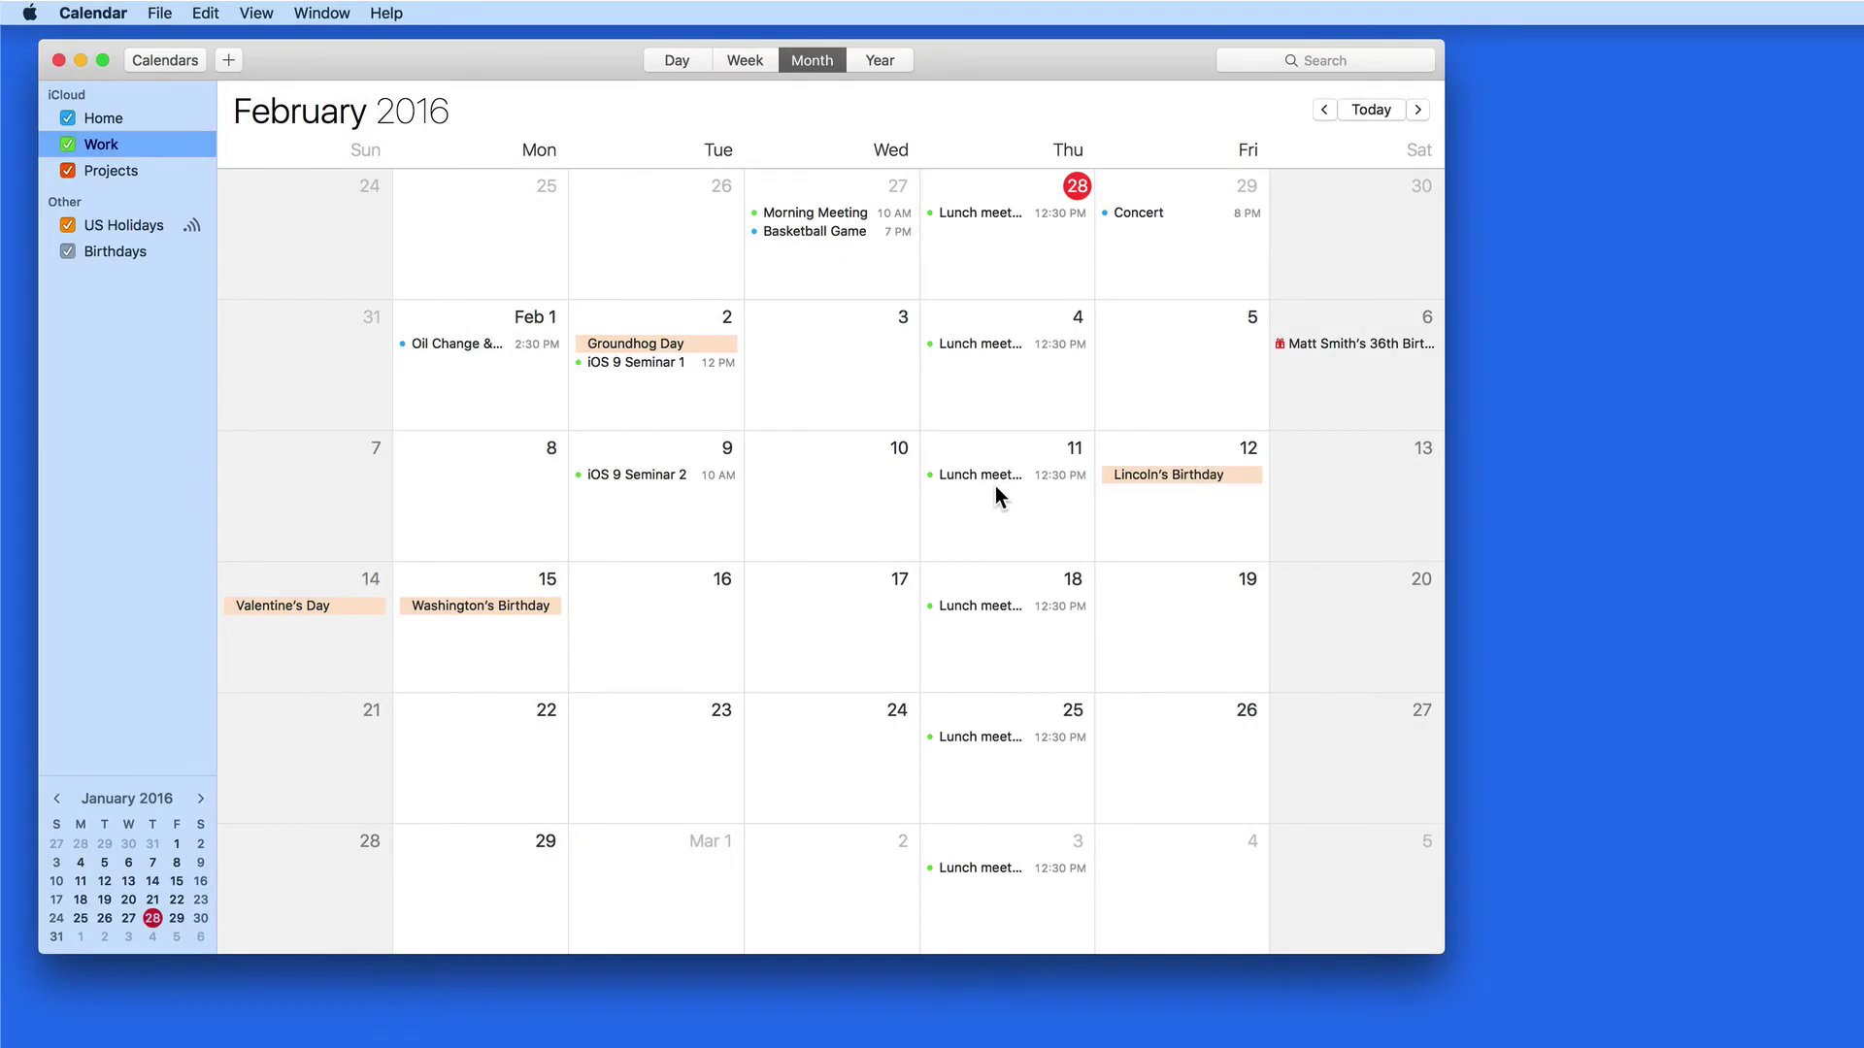
{"action": "left_click", "coordinate": [992, 477]}
{"action": "scroll", "coordinate": [943, 607], "scroll_direction": "up", "scroll_amount": 3}
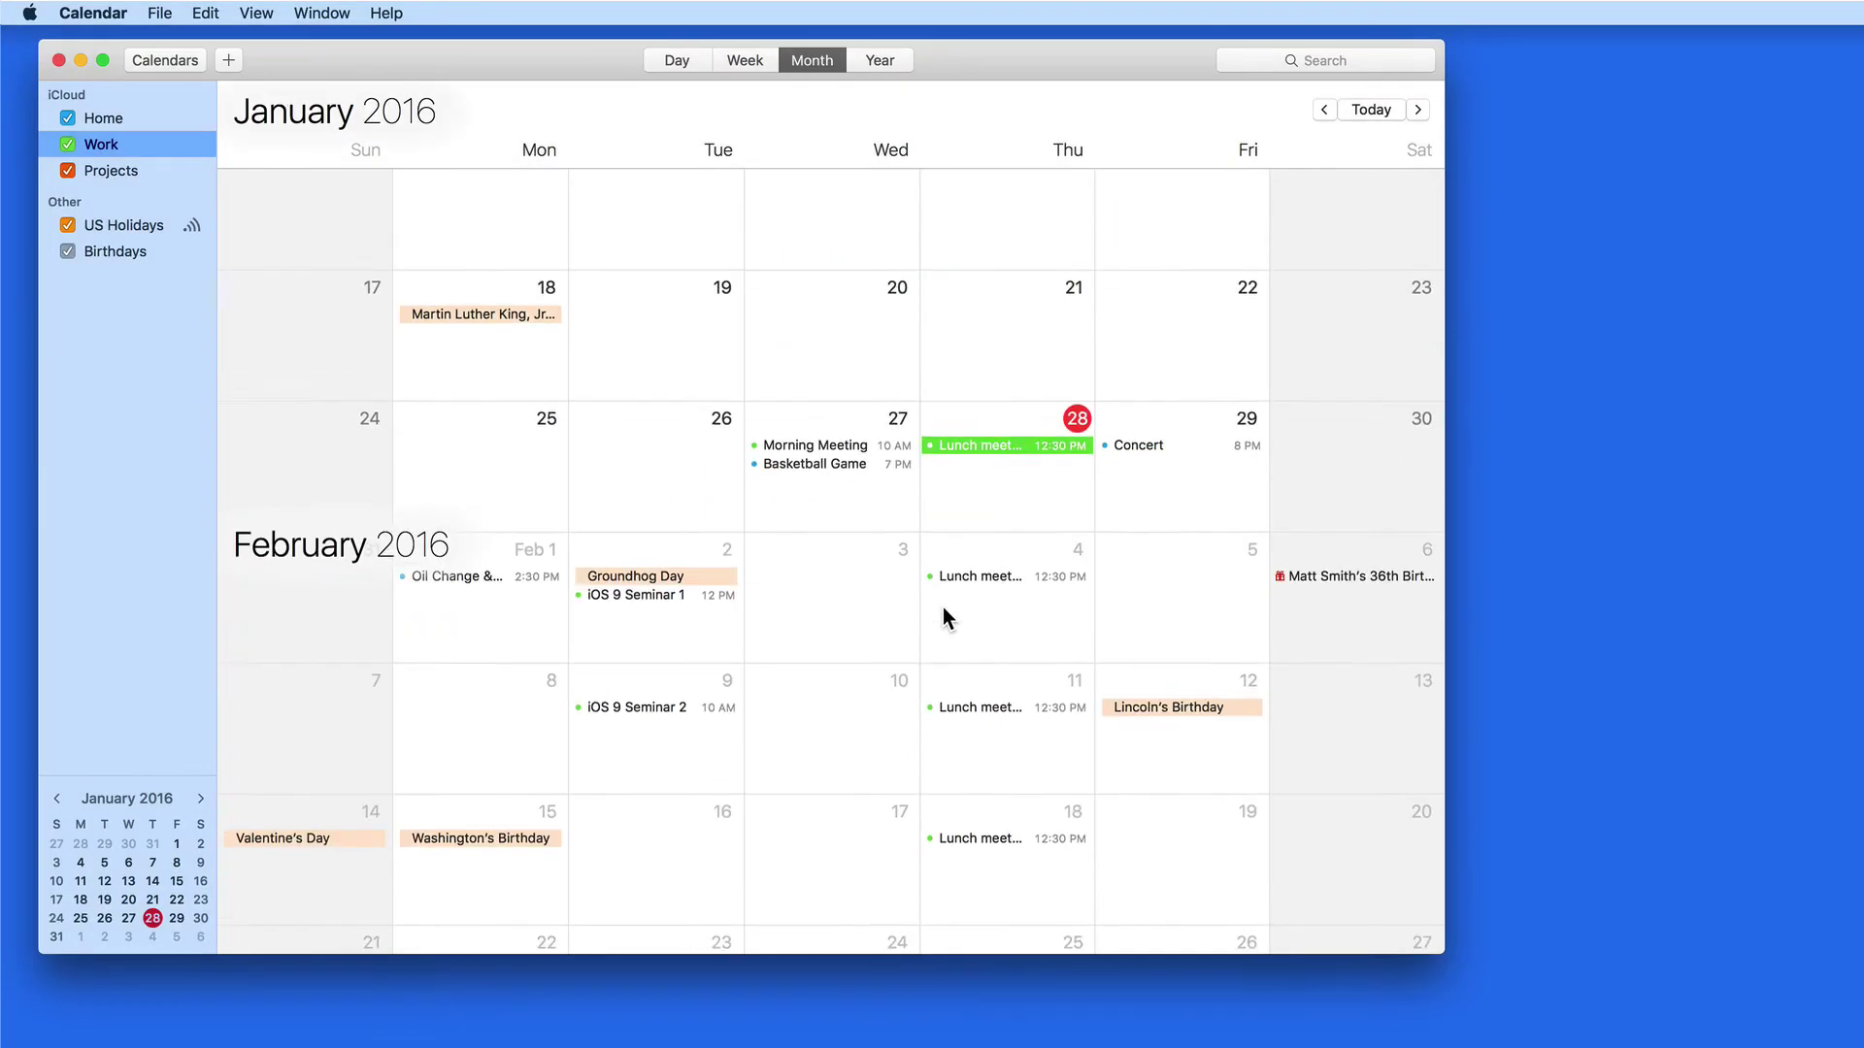
Set the Jan 28 Lunch meeting's repeat to None, applied to all occurrences
{"action": "double_click", "coordinate": [996, 469]}
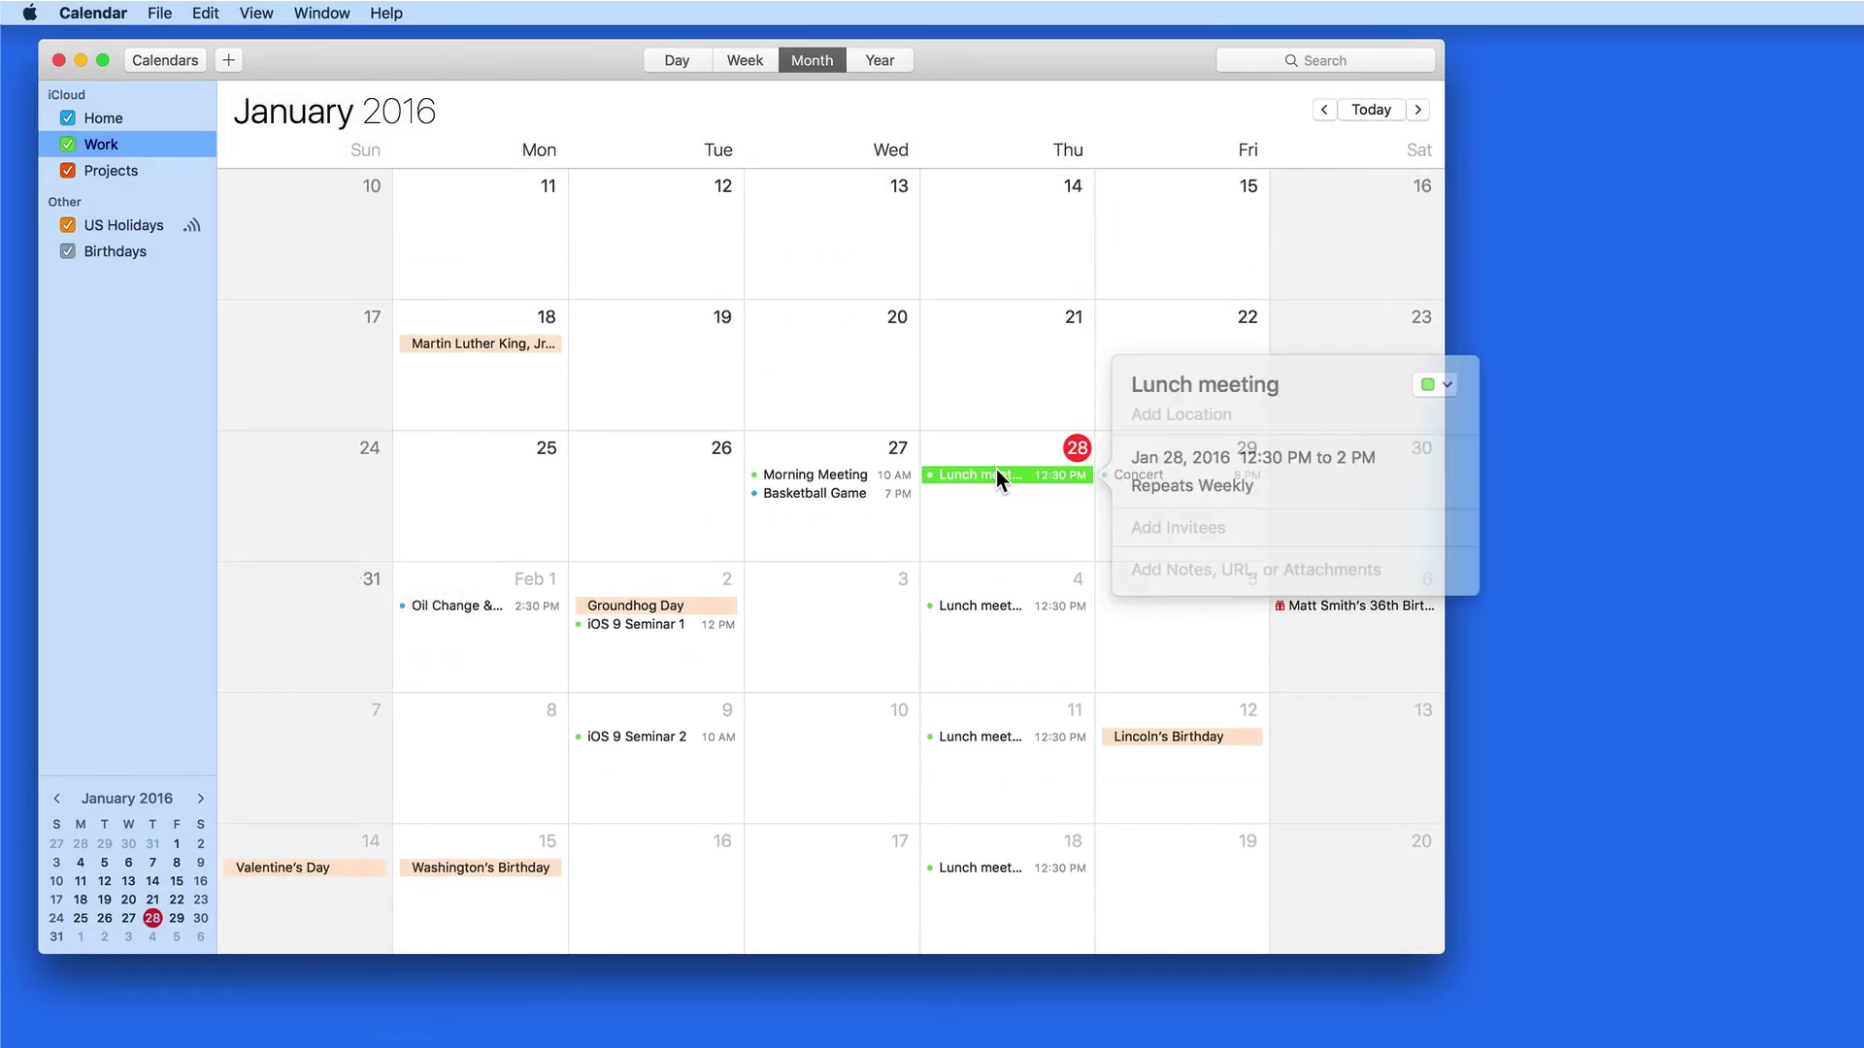
{"action": "left_click", "coordinate": [1194, 482]}
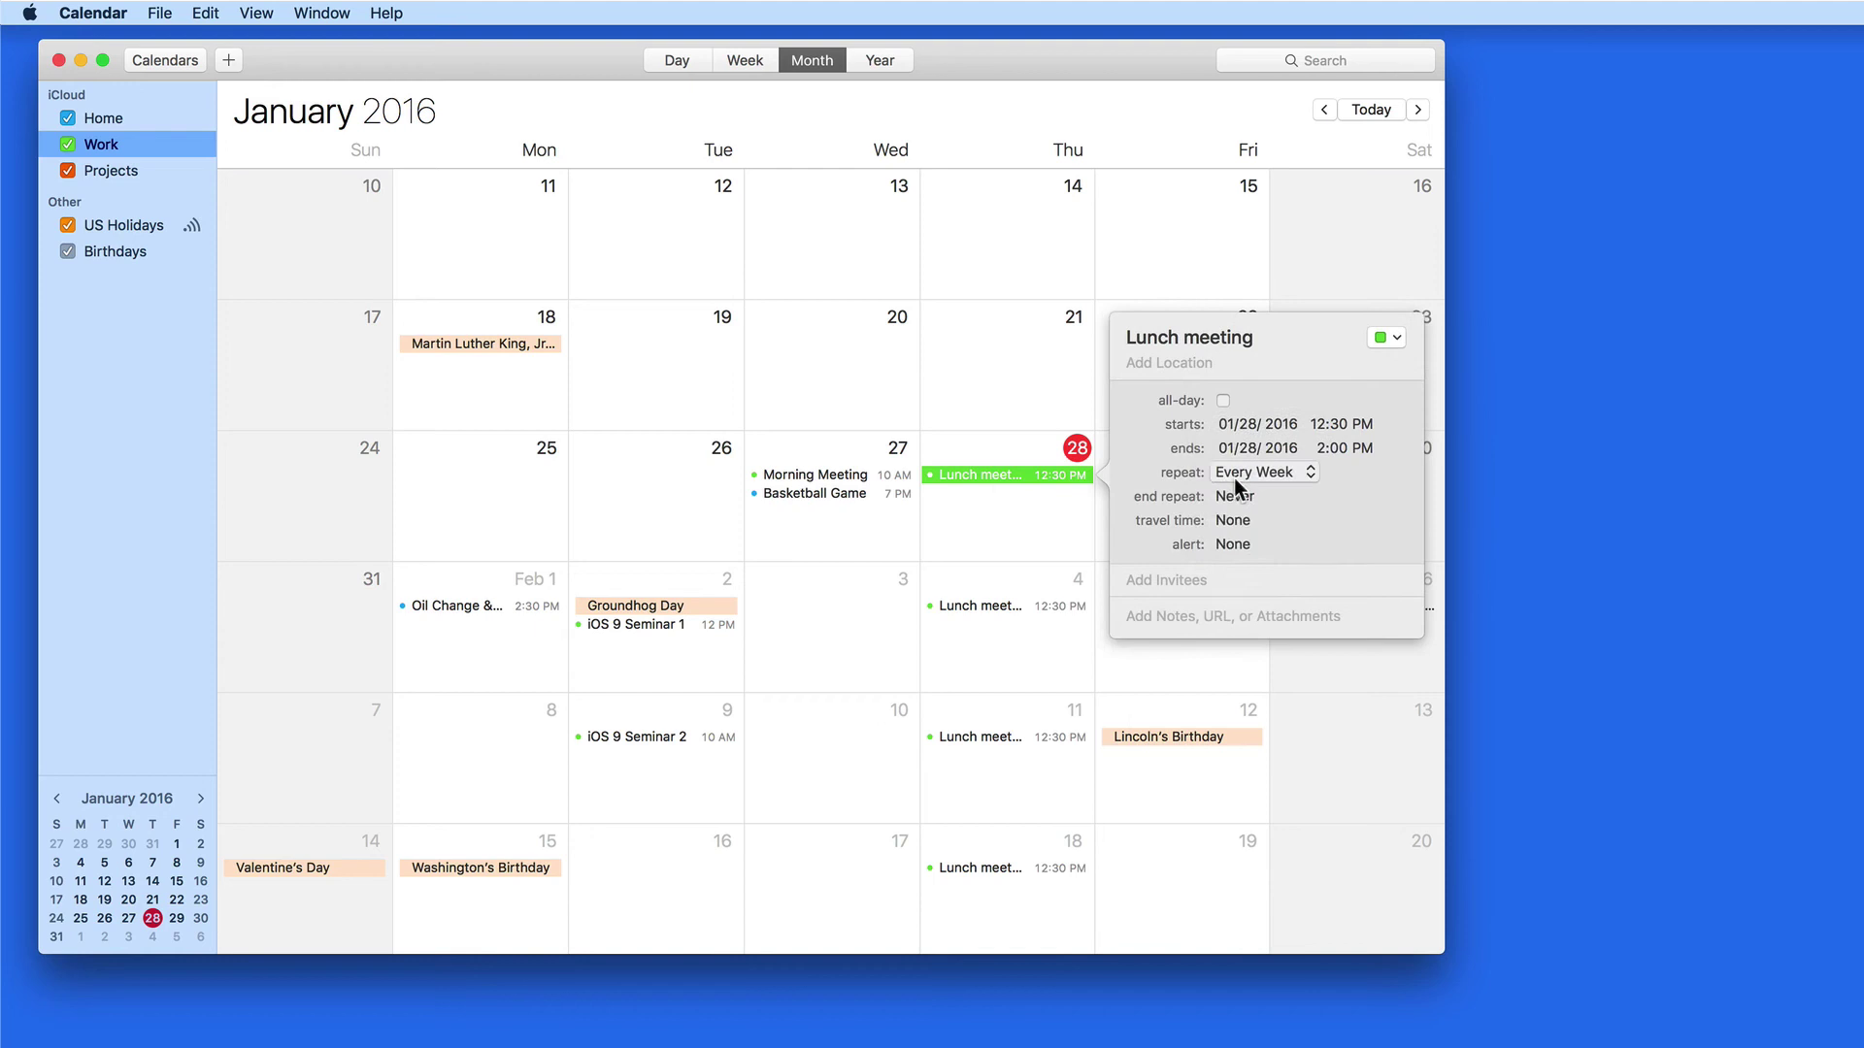
{"action": "left_click", "coordinate": [1224, 476]}
{"action": "left_click", "coordinate": [1236, 431]}
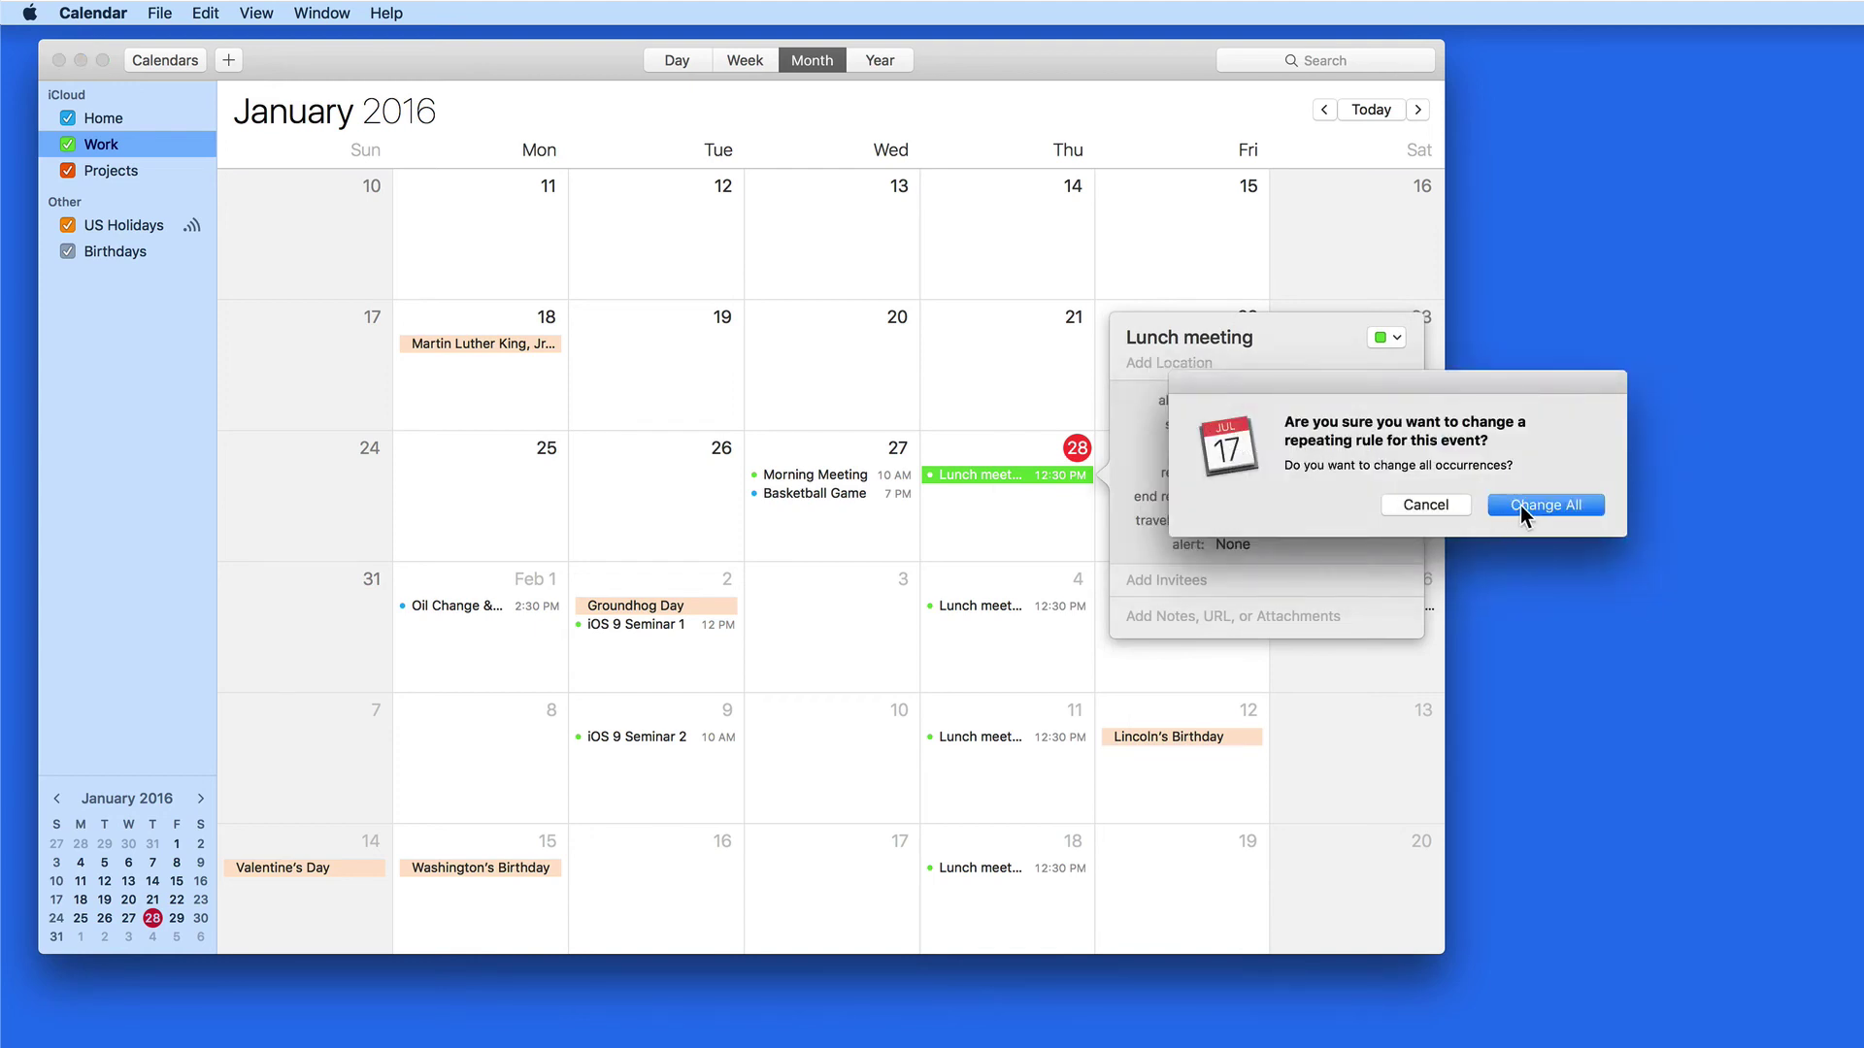
{"action": "left_click", "coordinate": [1521, 506]}
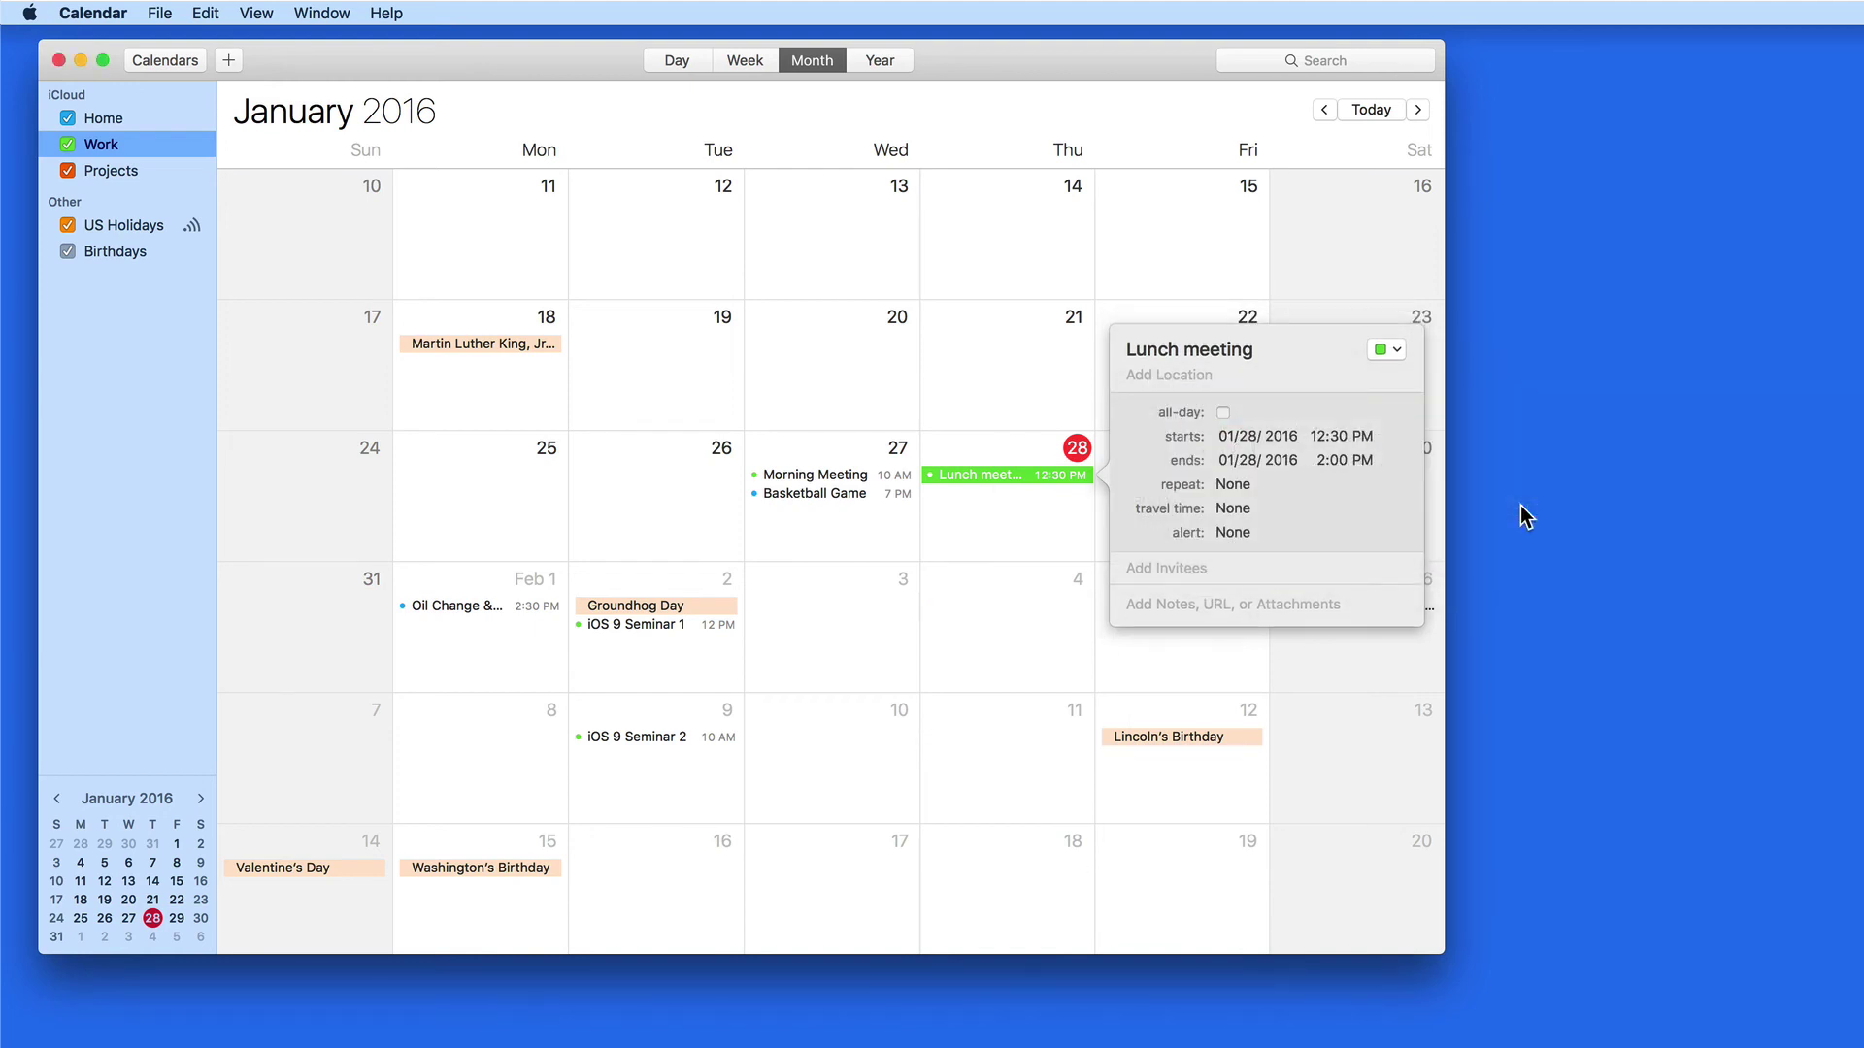
{"action": "left_click", "coordinate": [1003, 626]}
{"action": "scroll", "coordinate": [1006, 726], "scroll_direction": "down", "scroll_amount": 5}
{"action": "scroll", "coordinate": [1005, 727], "scroll_direction": "up", "scroll_amount": 4}
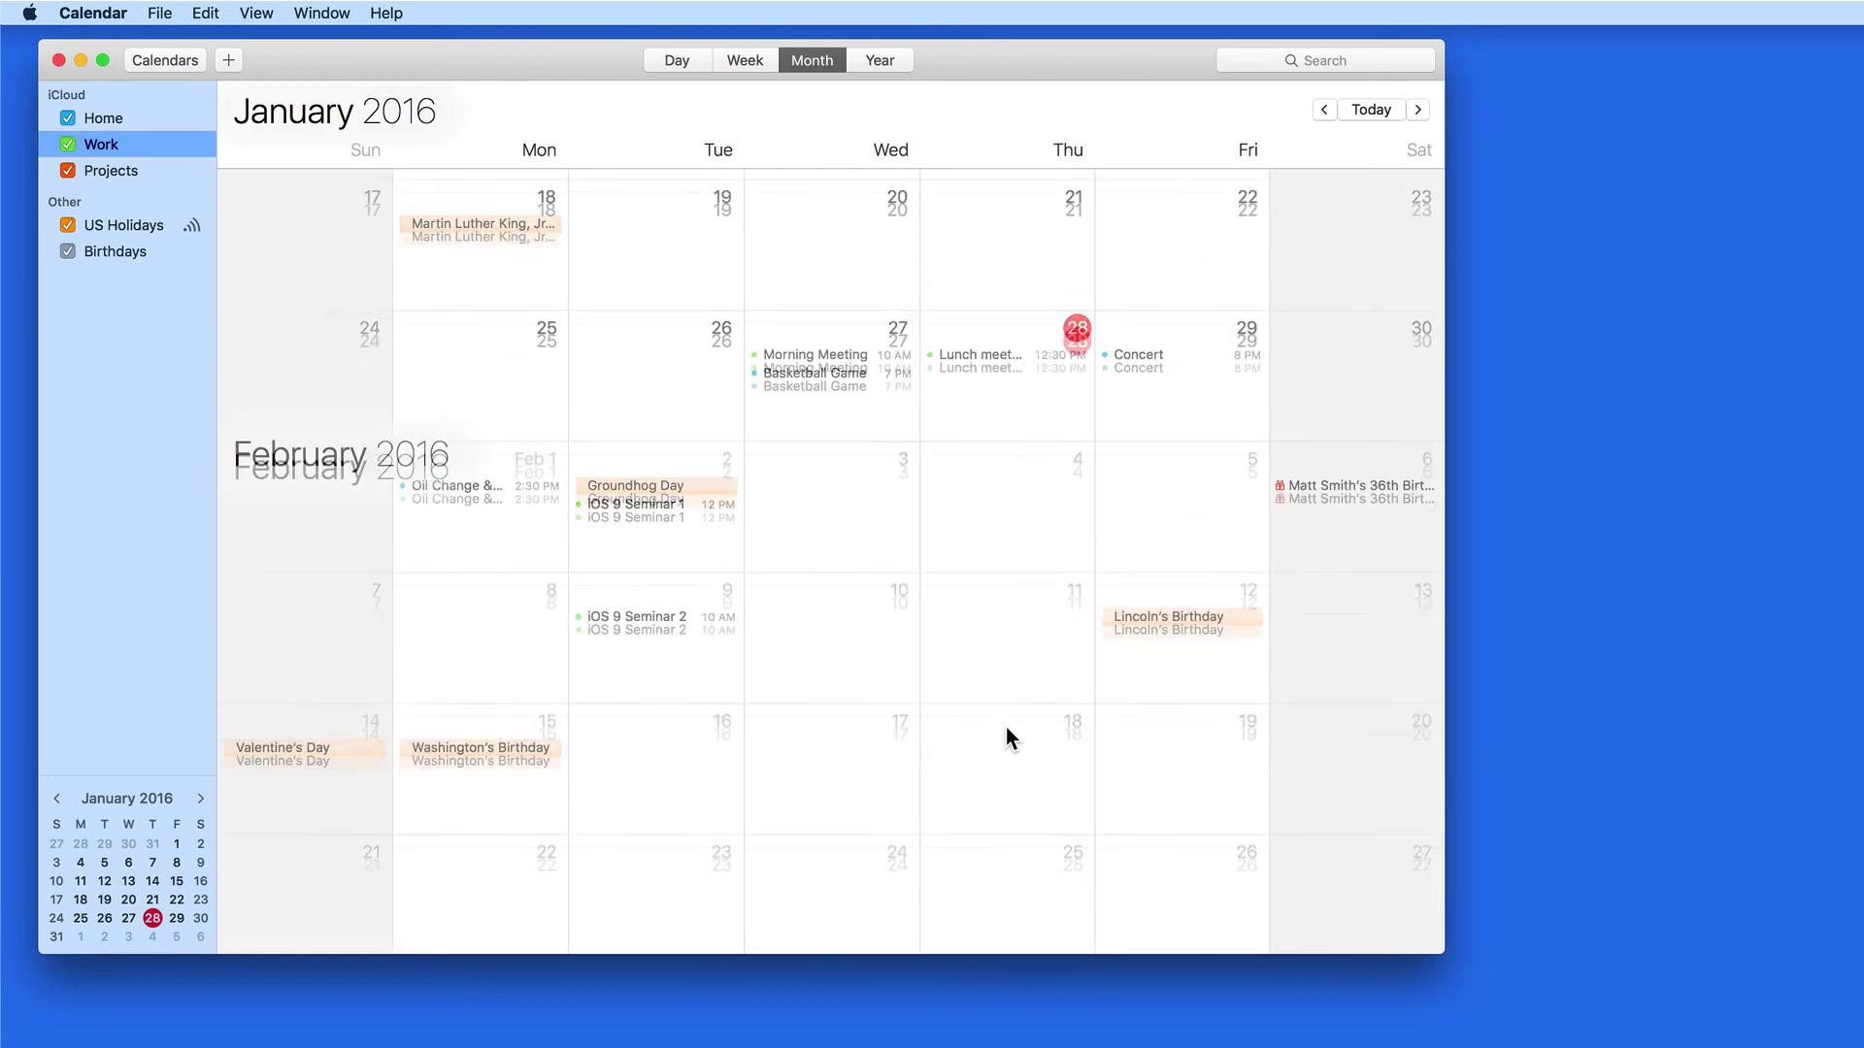
Start a custom repeat rule for the Jan 28 Lunch meeting with Monthly frequency
{"action": "double_click", "coordinate": [993, 345]}
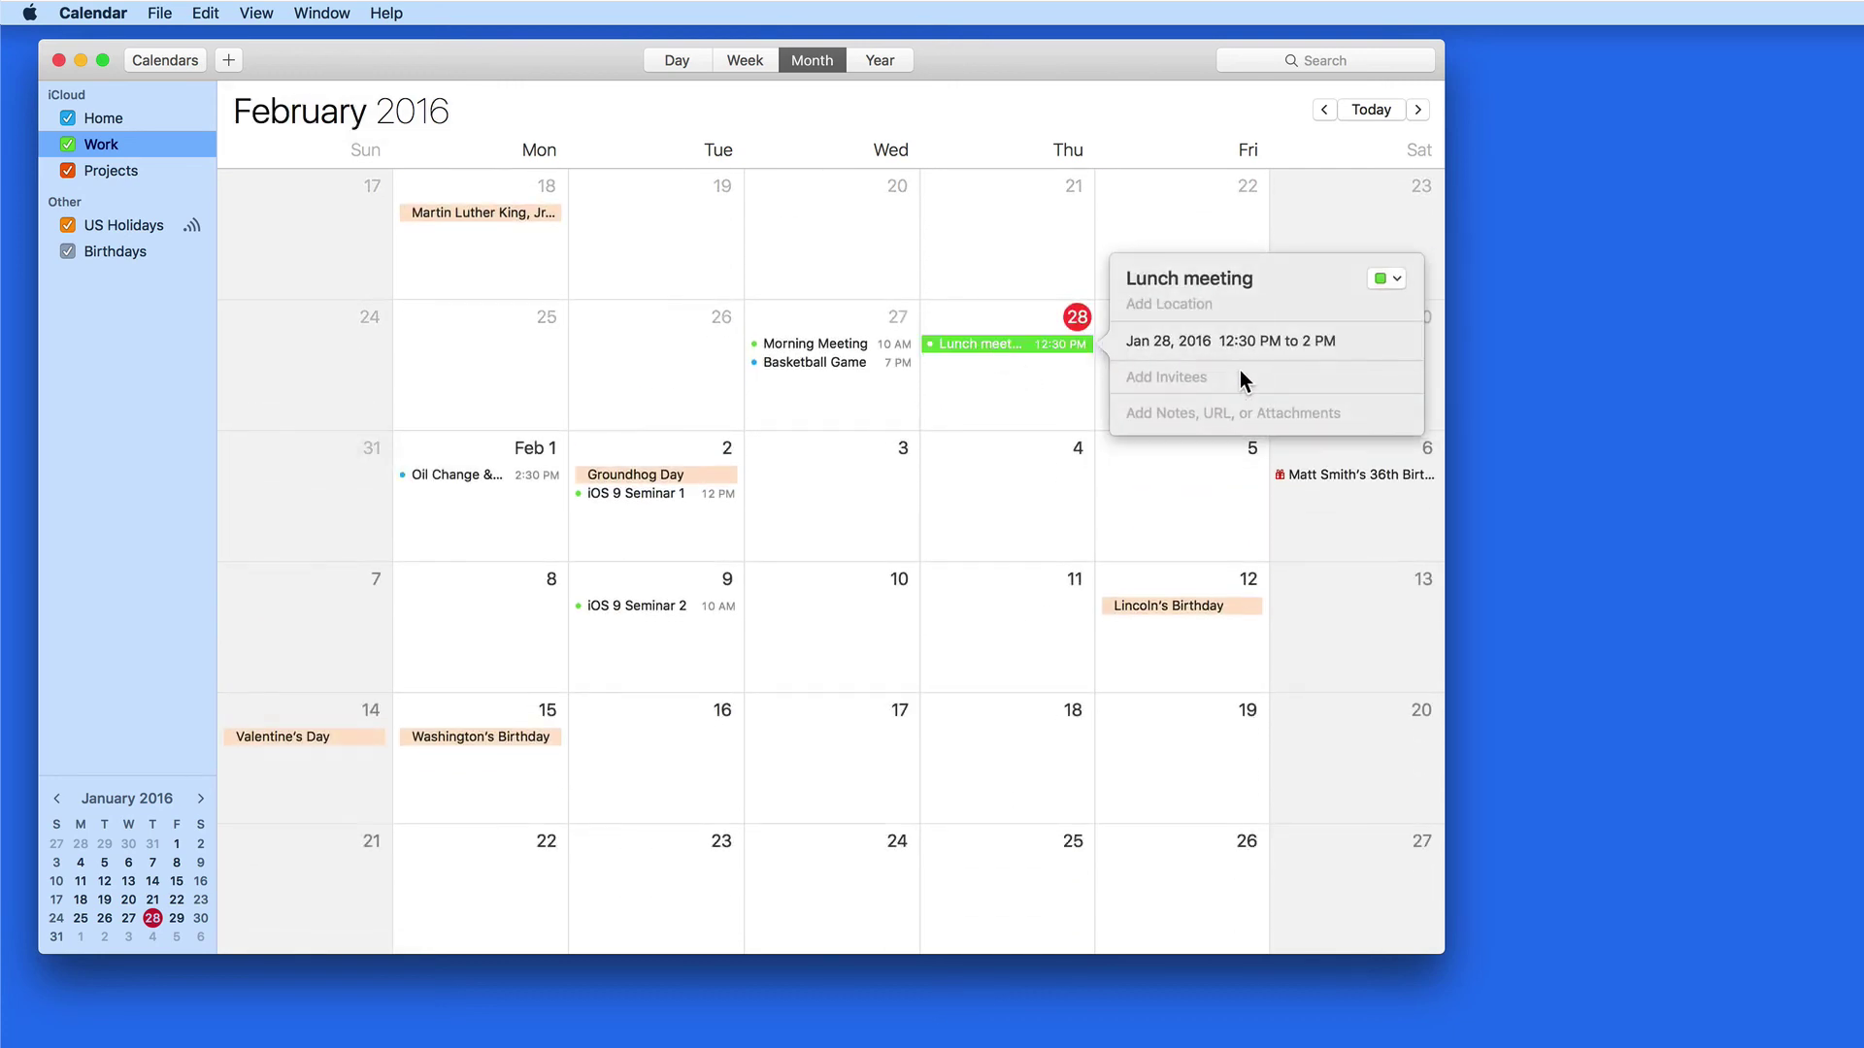
{"action": "left_click", "coordinate": [1245, 342]}
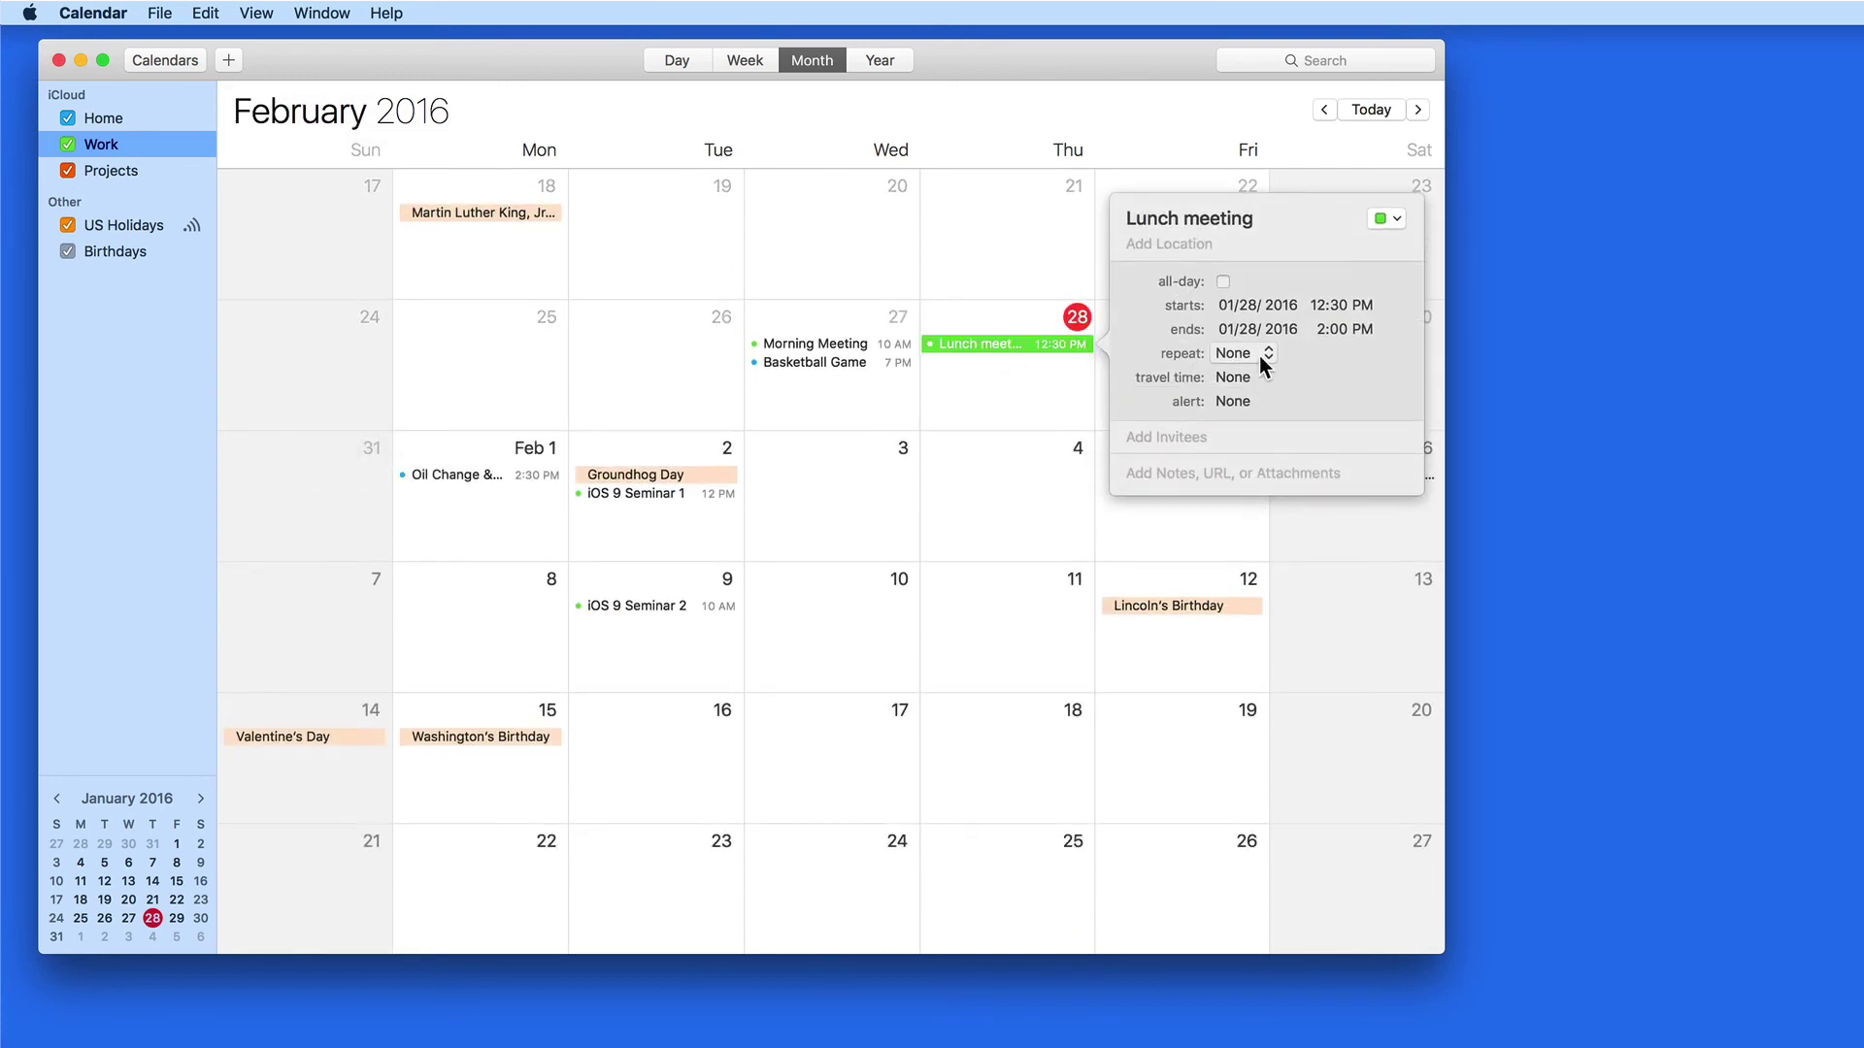
{"action": "left_click", "coordinate": [1260, 356]}
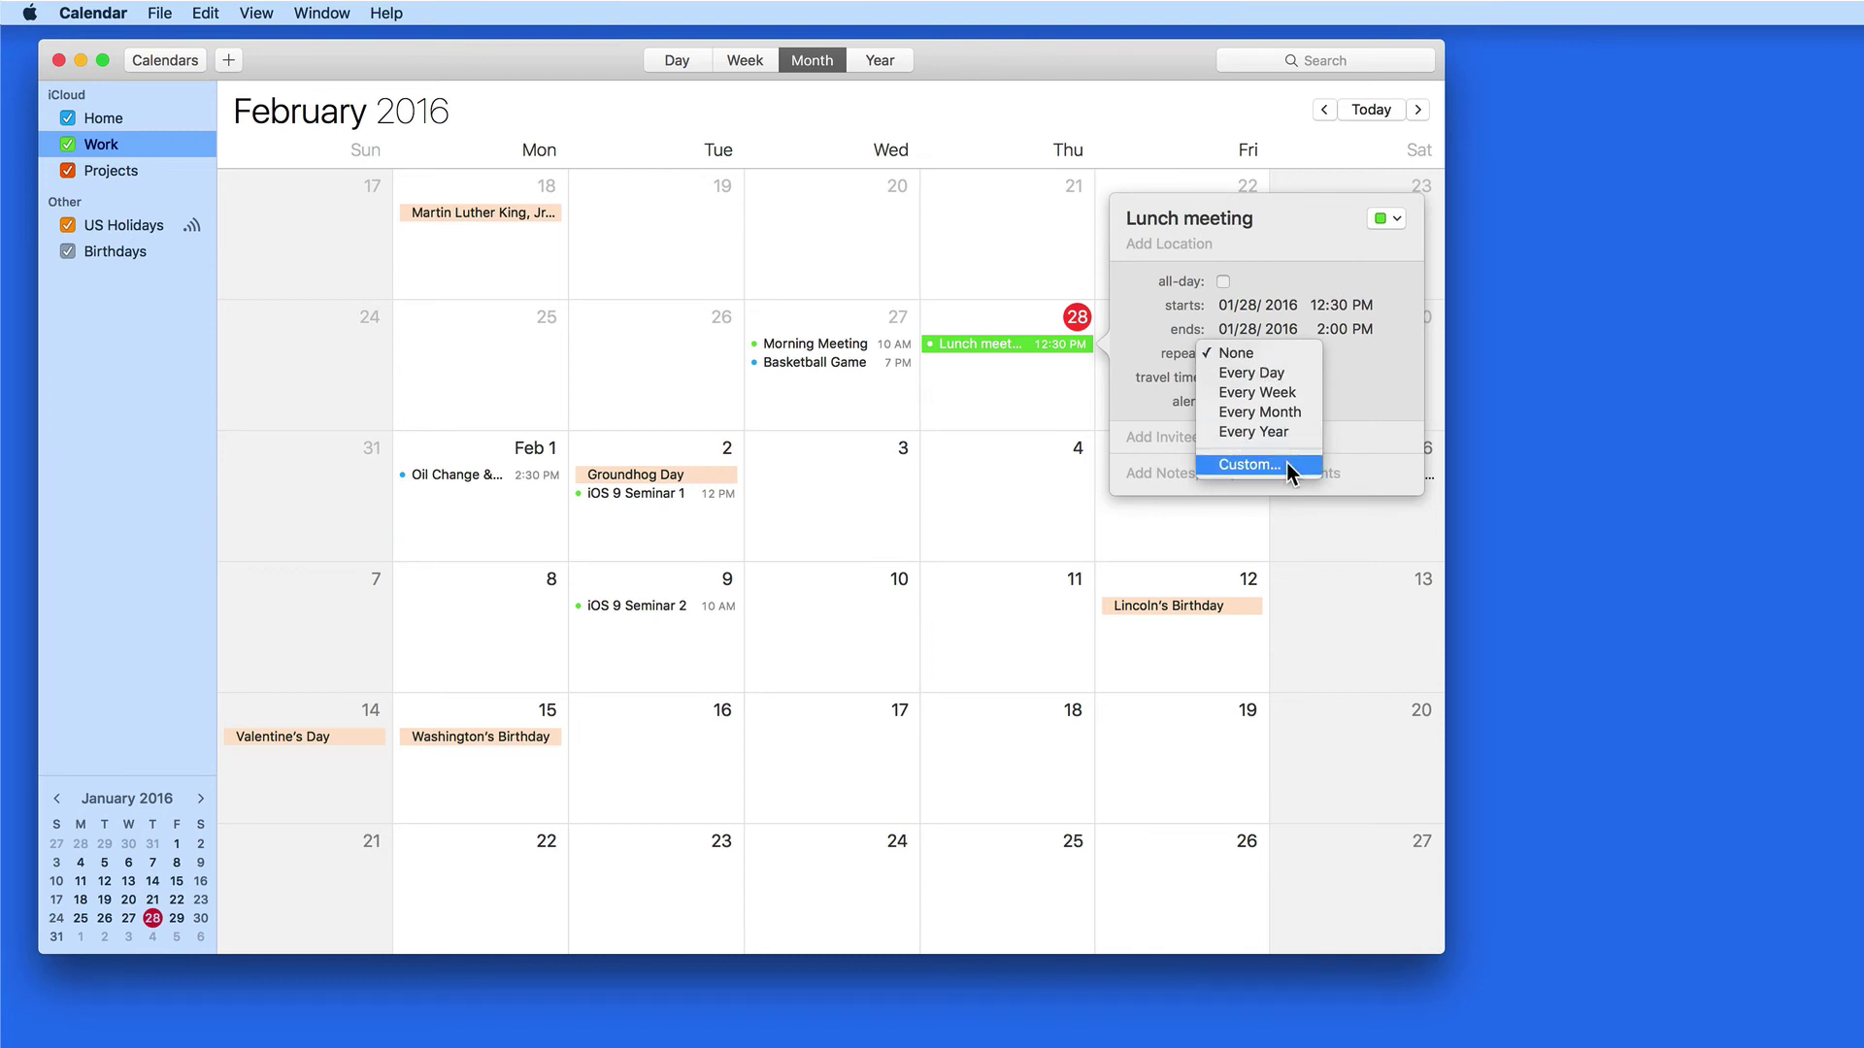
{"action": "left_click", "coordinate": [1253, 464]}
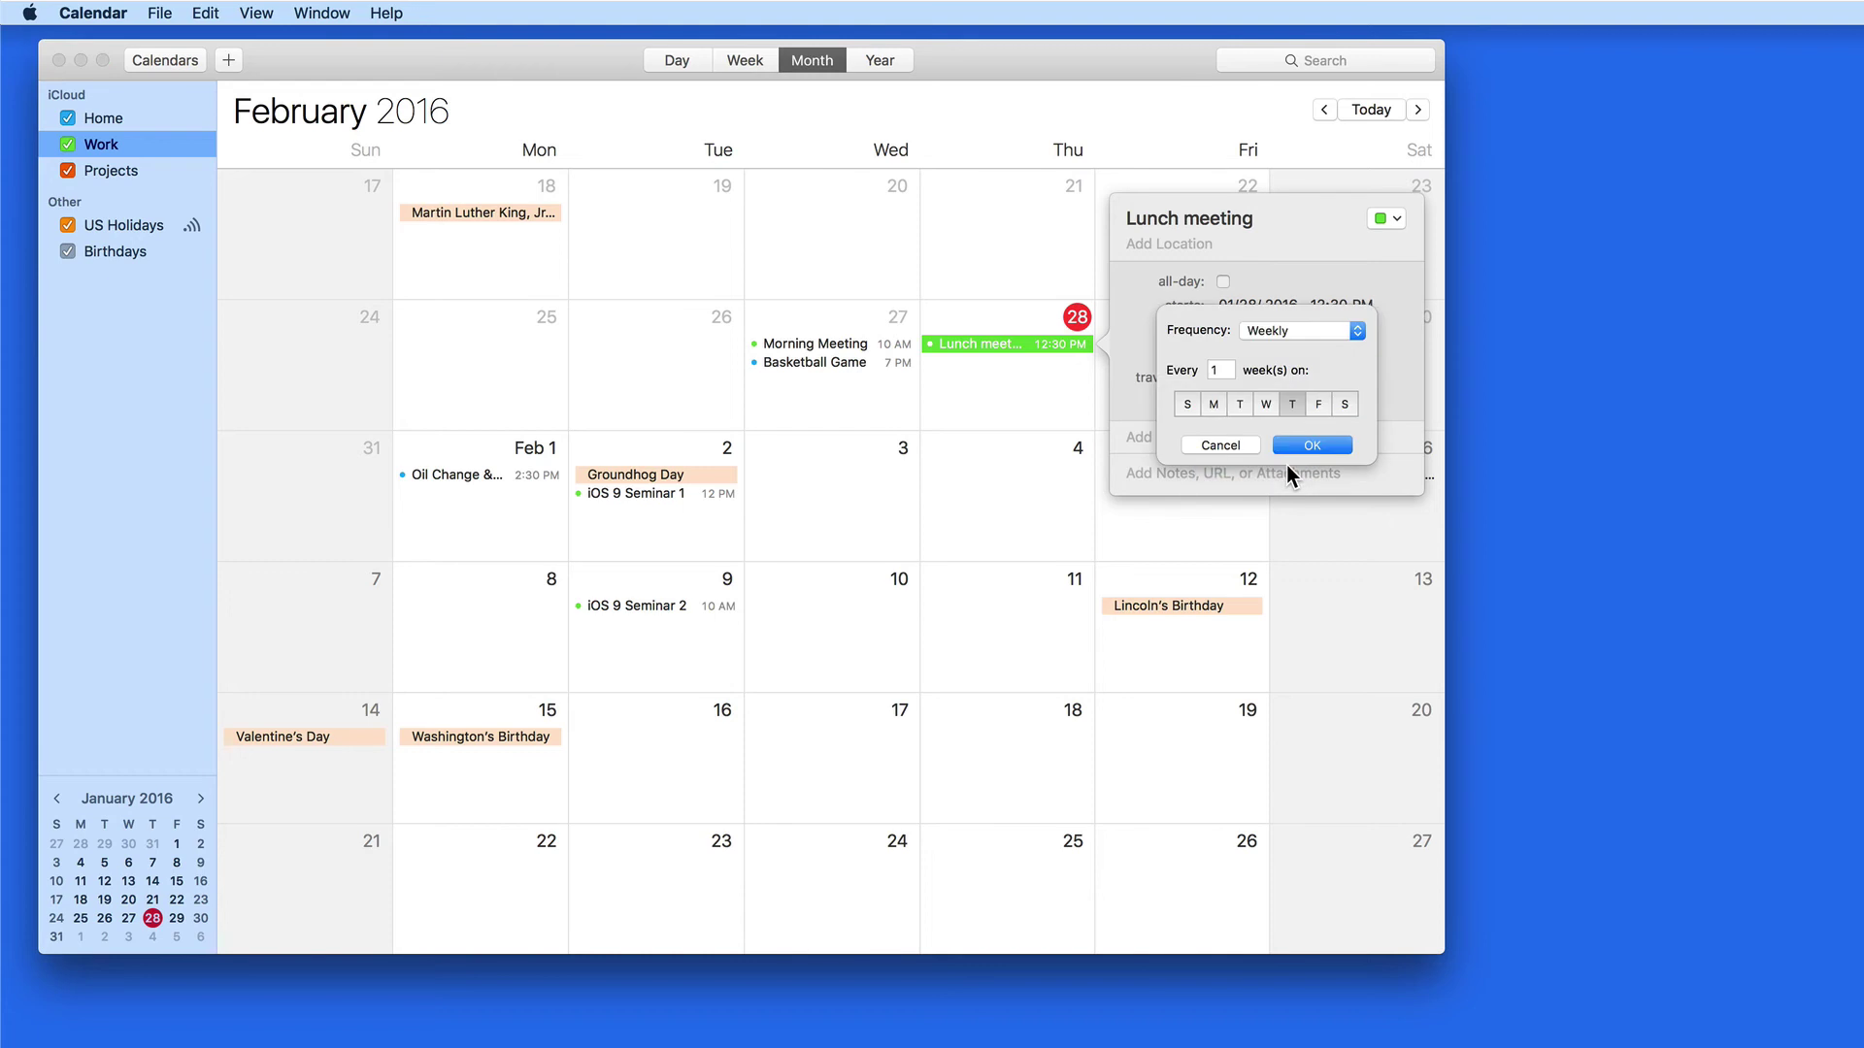
{"action": "left_click", "coordinate": [1357, 333]}
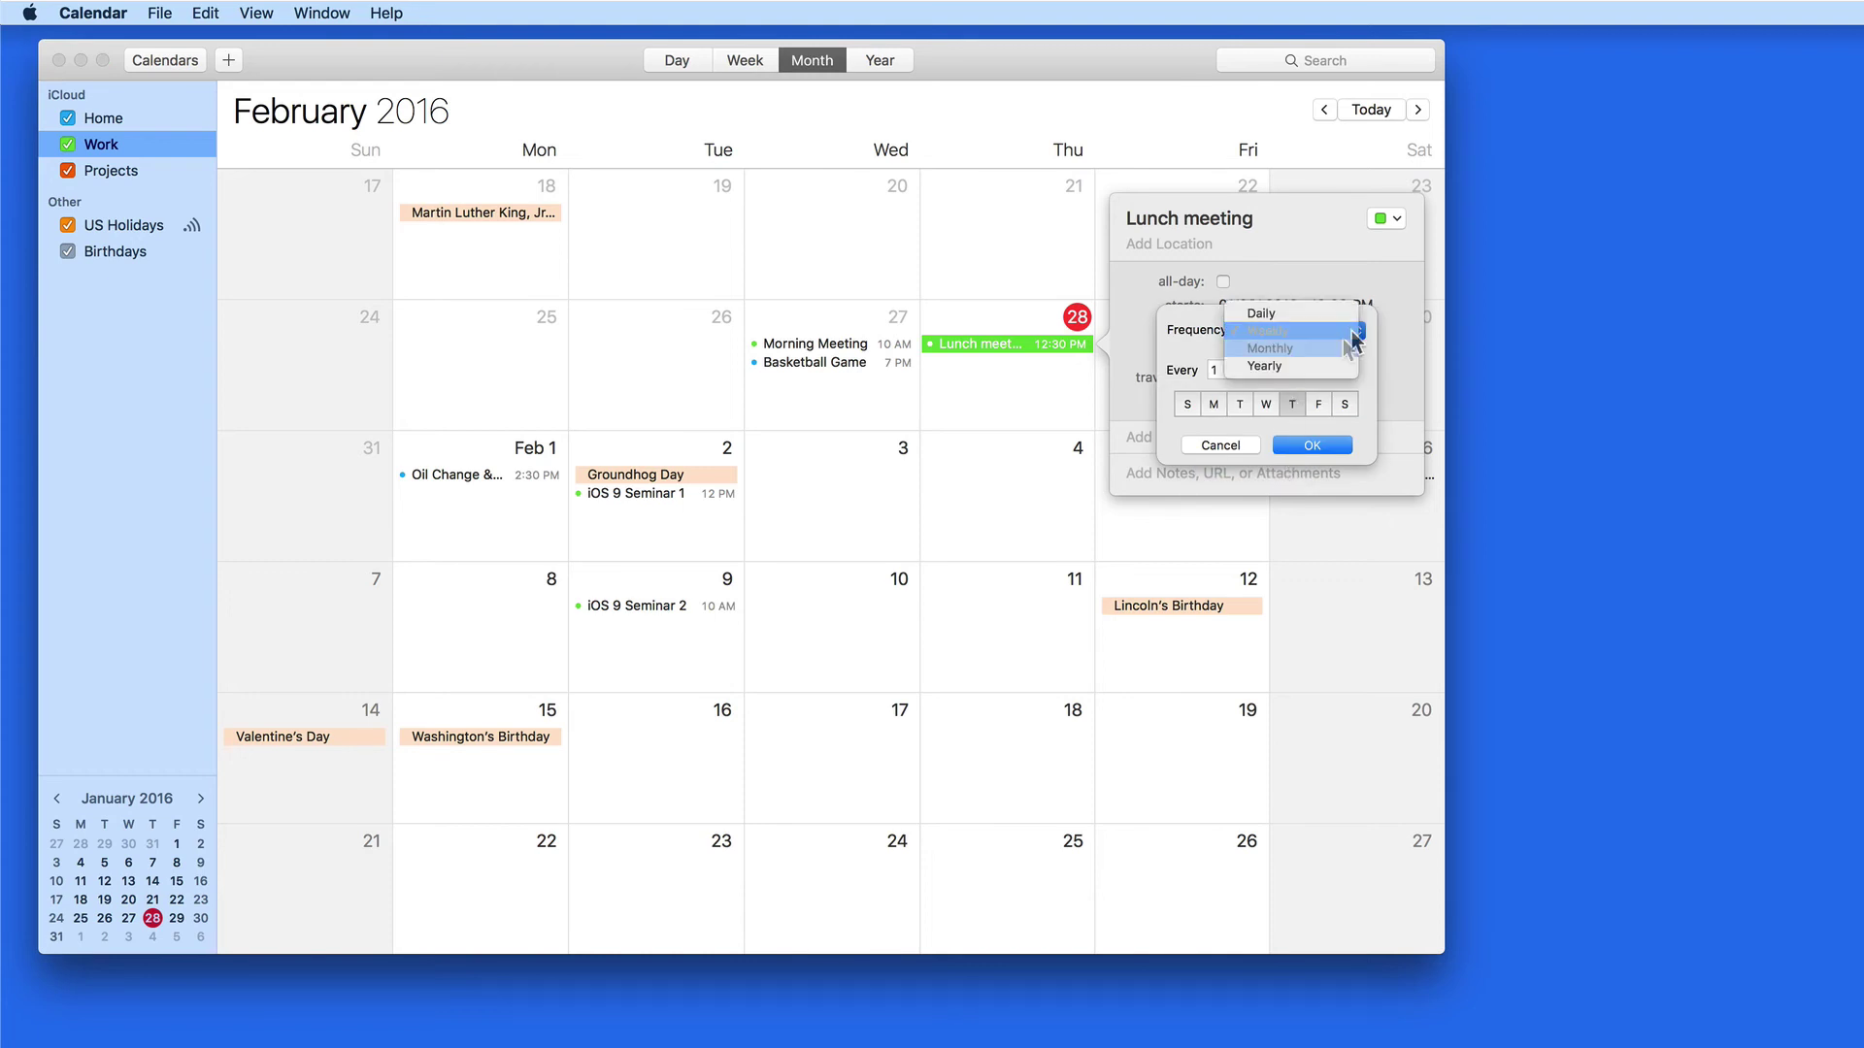
{"action": "left_click", "coordinate": [1335, 347]}
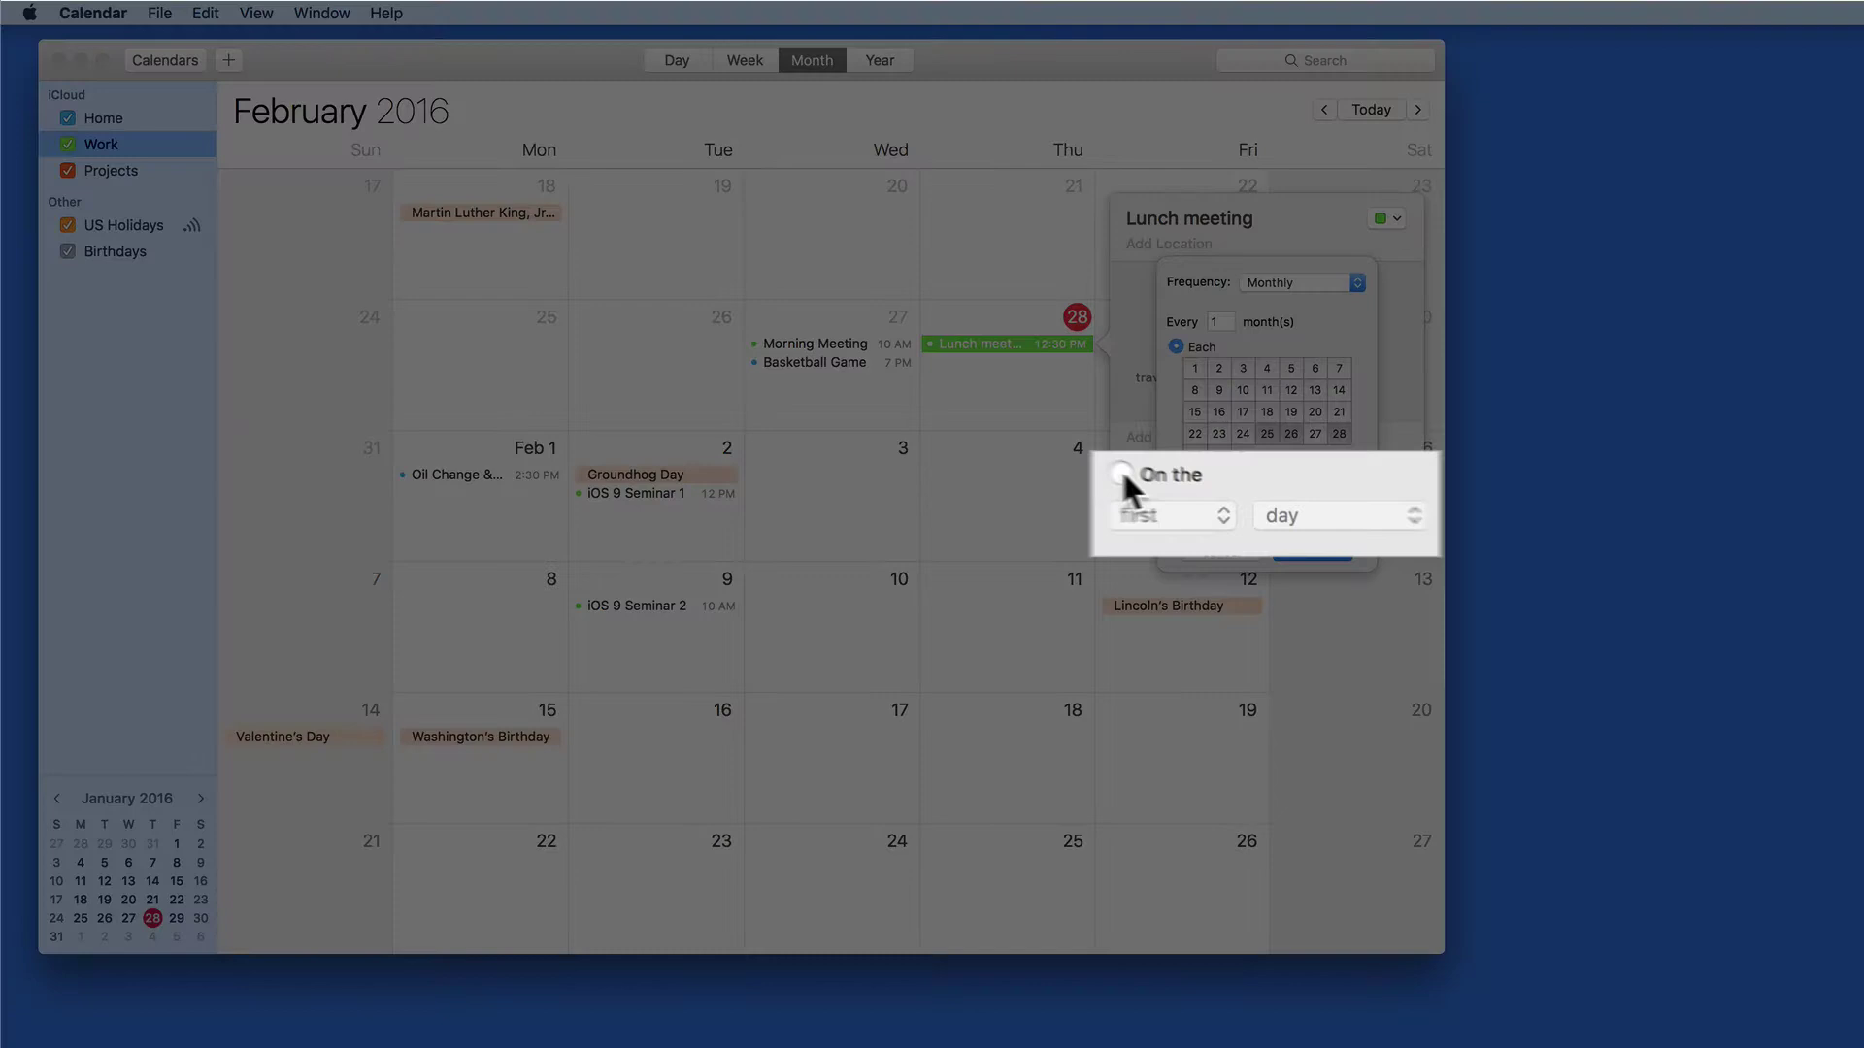
Make the monthly rule repeat on the last Thursday and confirm it
{"action": "left_click", "coordinate": [1175, 485]}
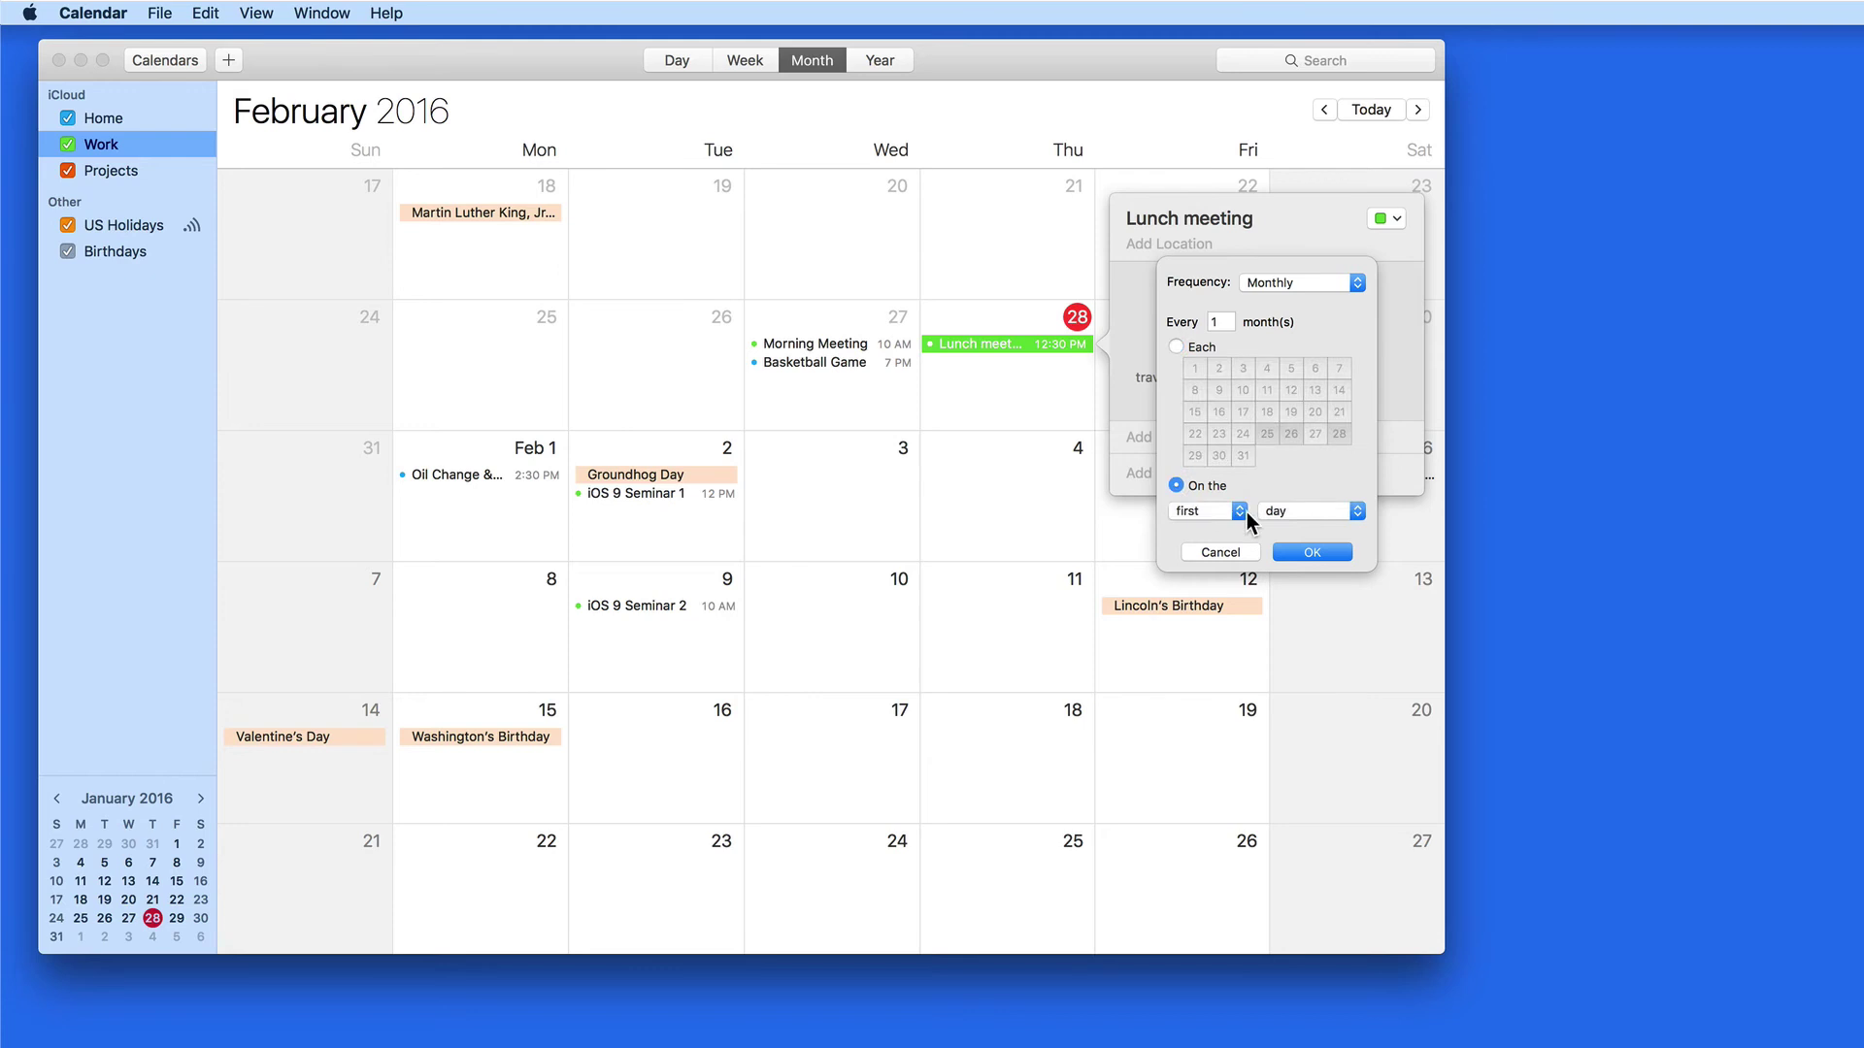
{"action": "left_click", "coordinate": [1247, 511]}
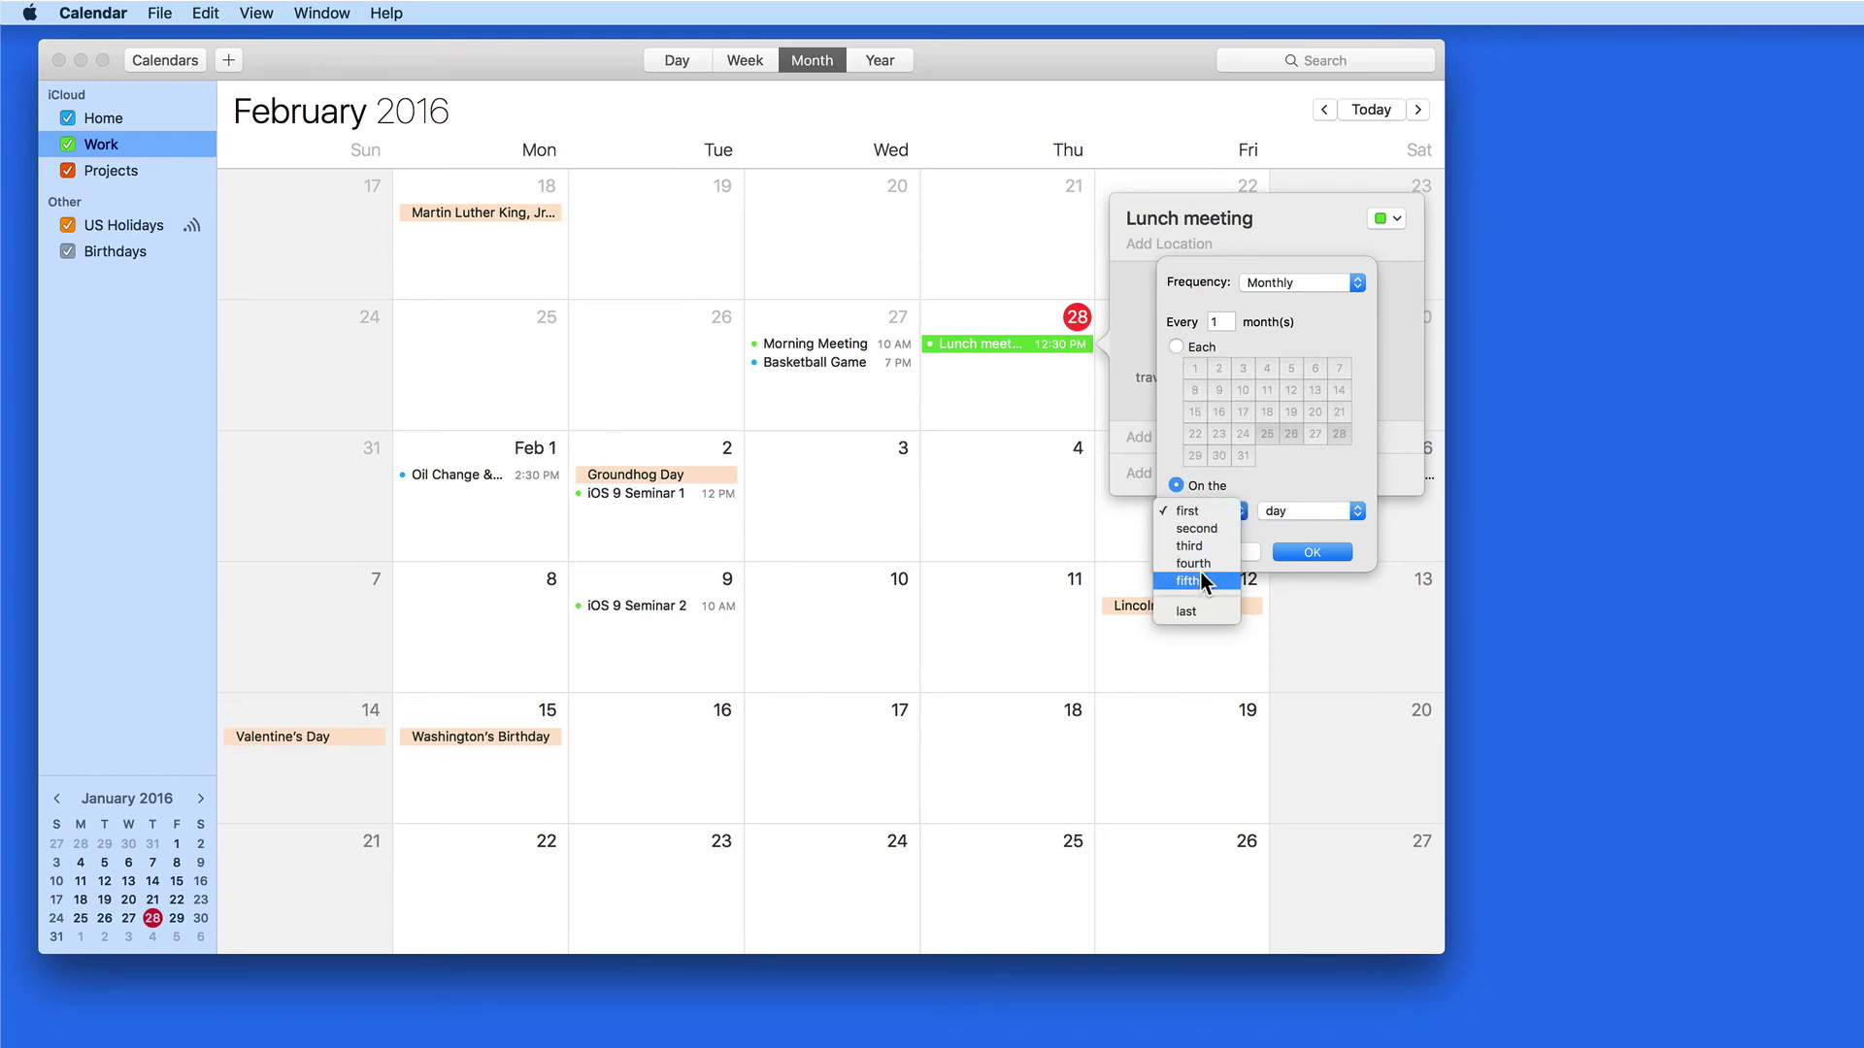
{"action": "left_click", "coordinate": [1197, 609]}
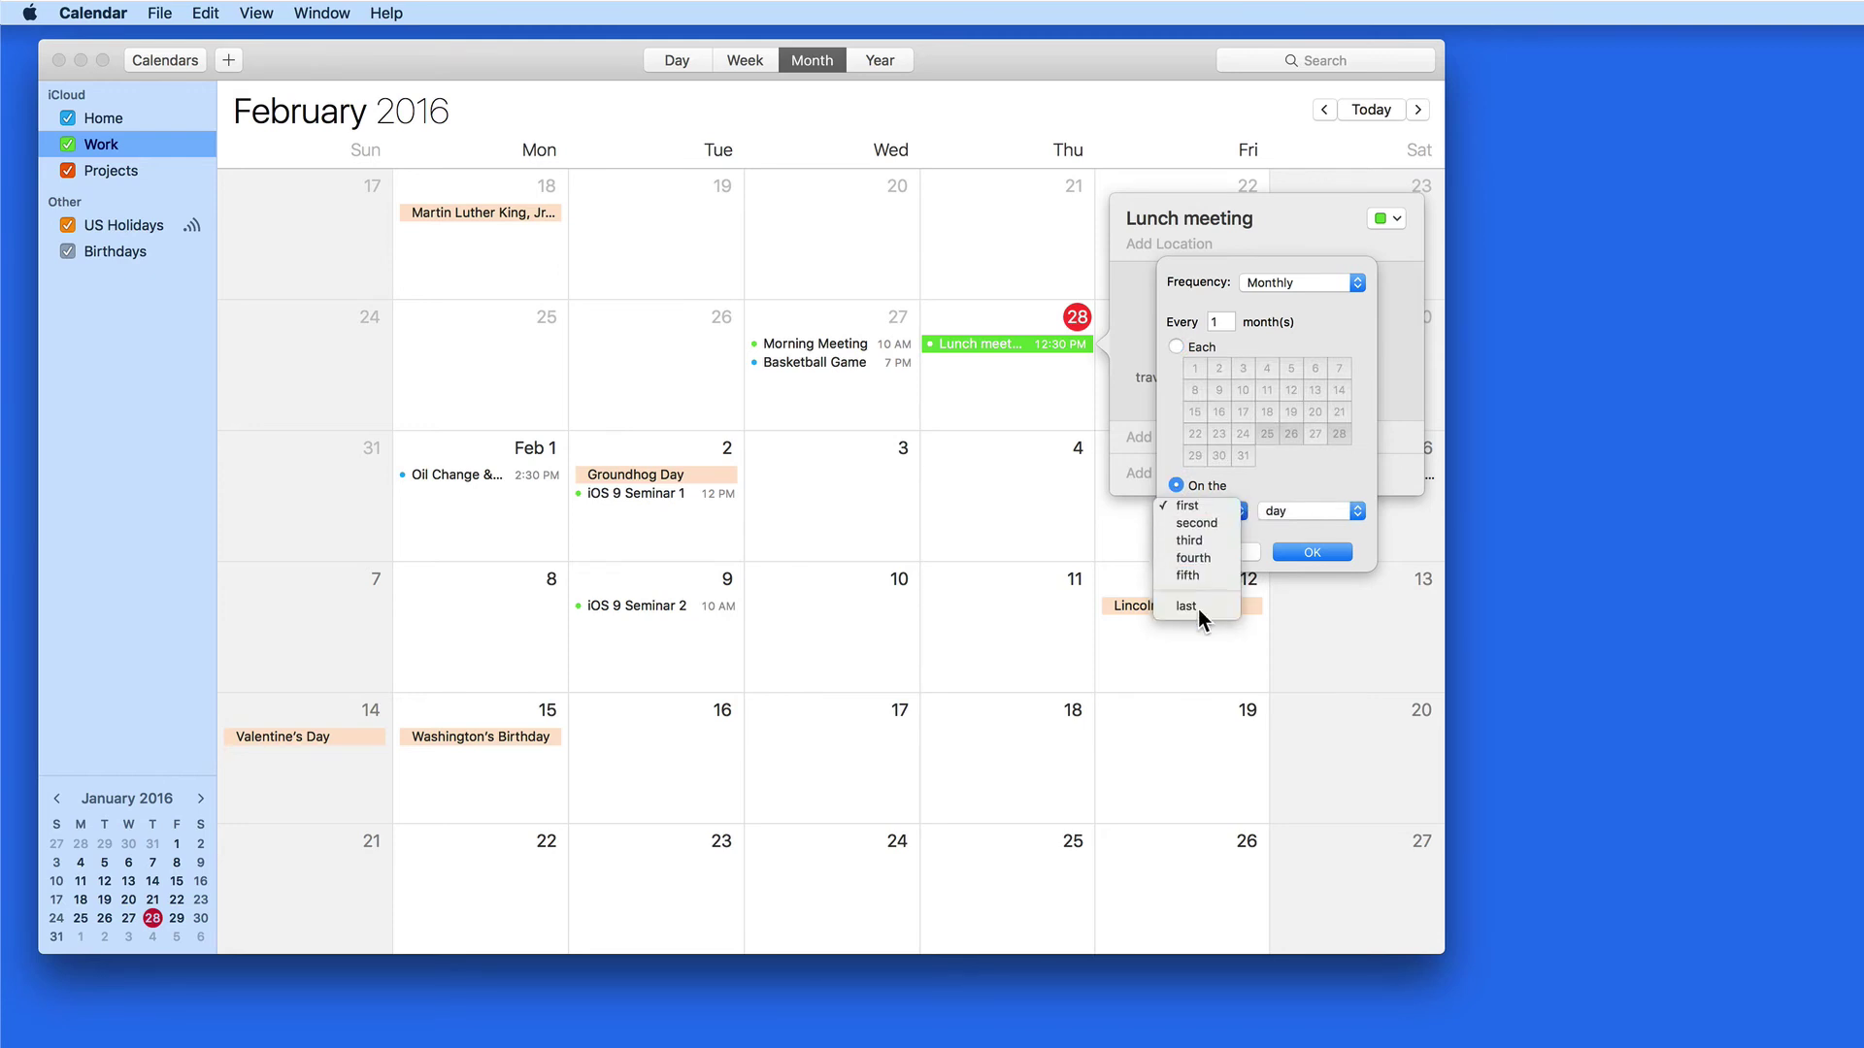
{"action": "left_click", "coordinate": [1315, 509]}
{"action": "left_click", "coordinate": [1312, 446]}
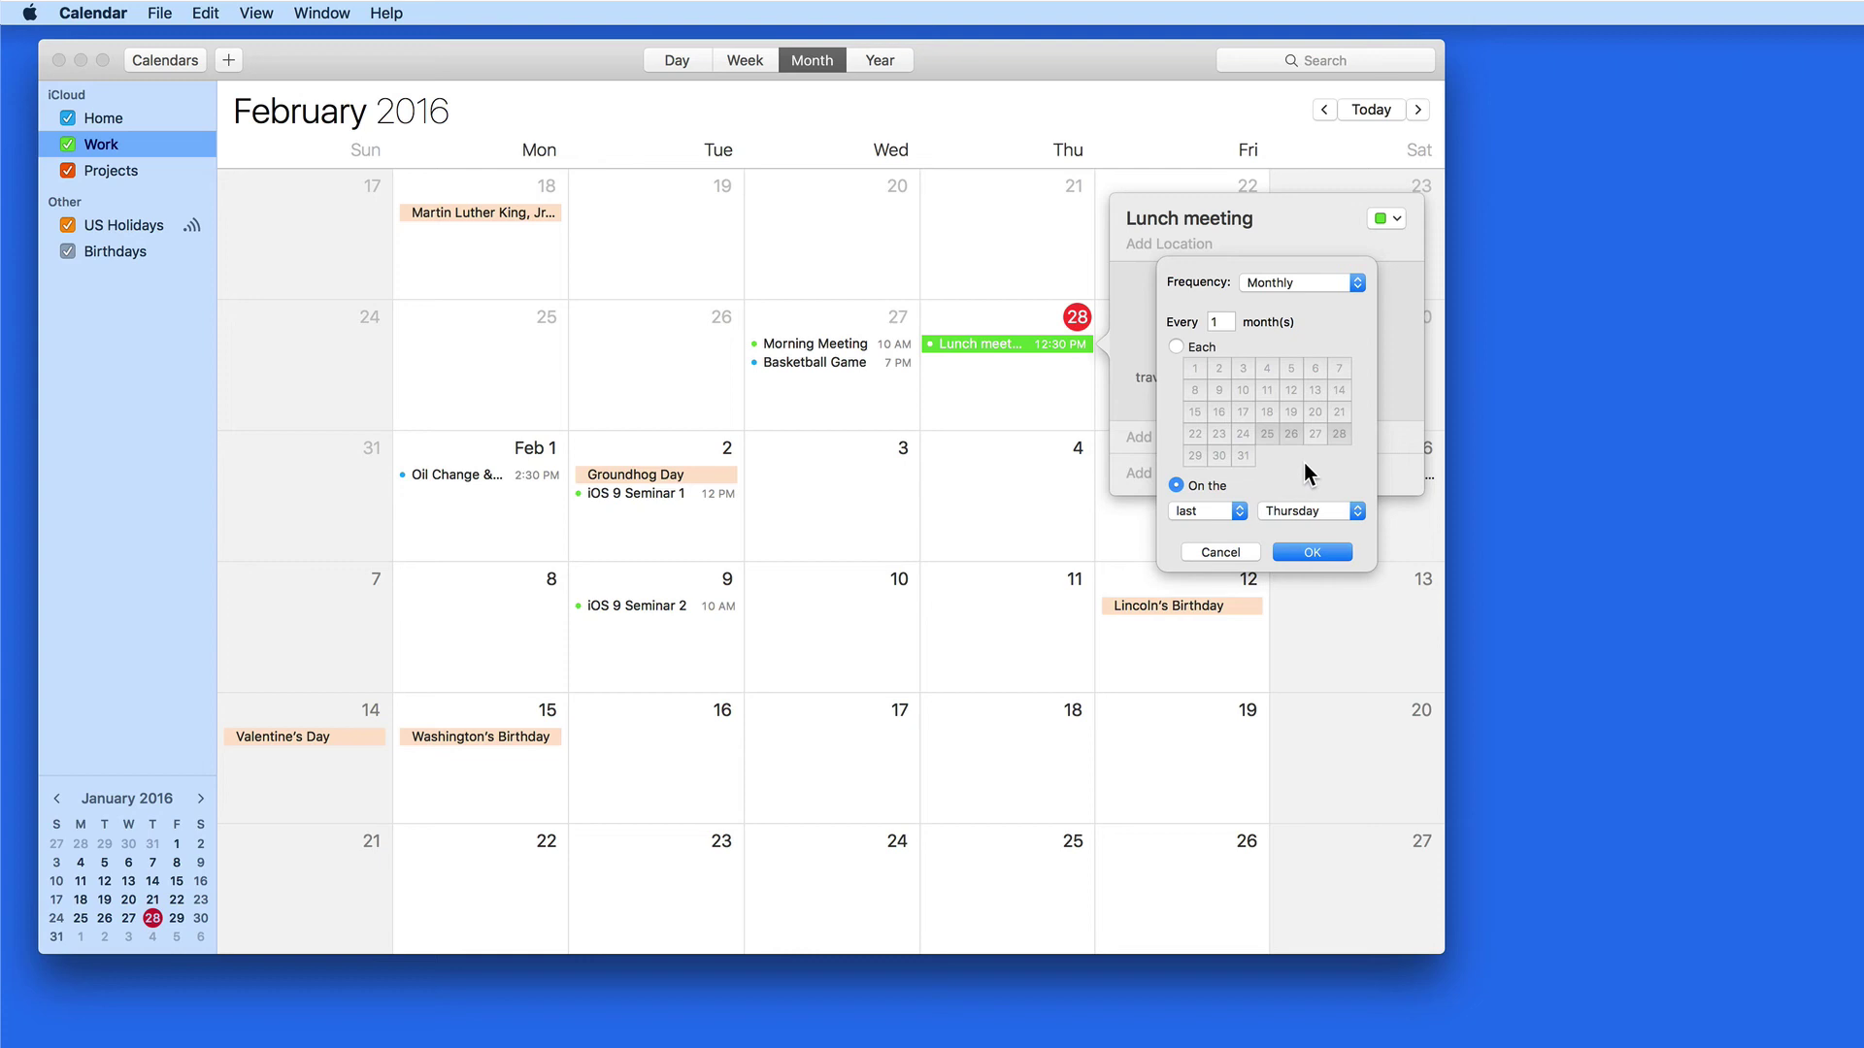
{"action": "left_click", "coordinate": [1337, 554]}
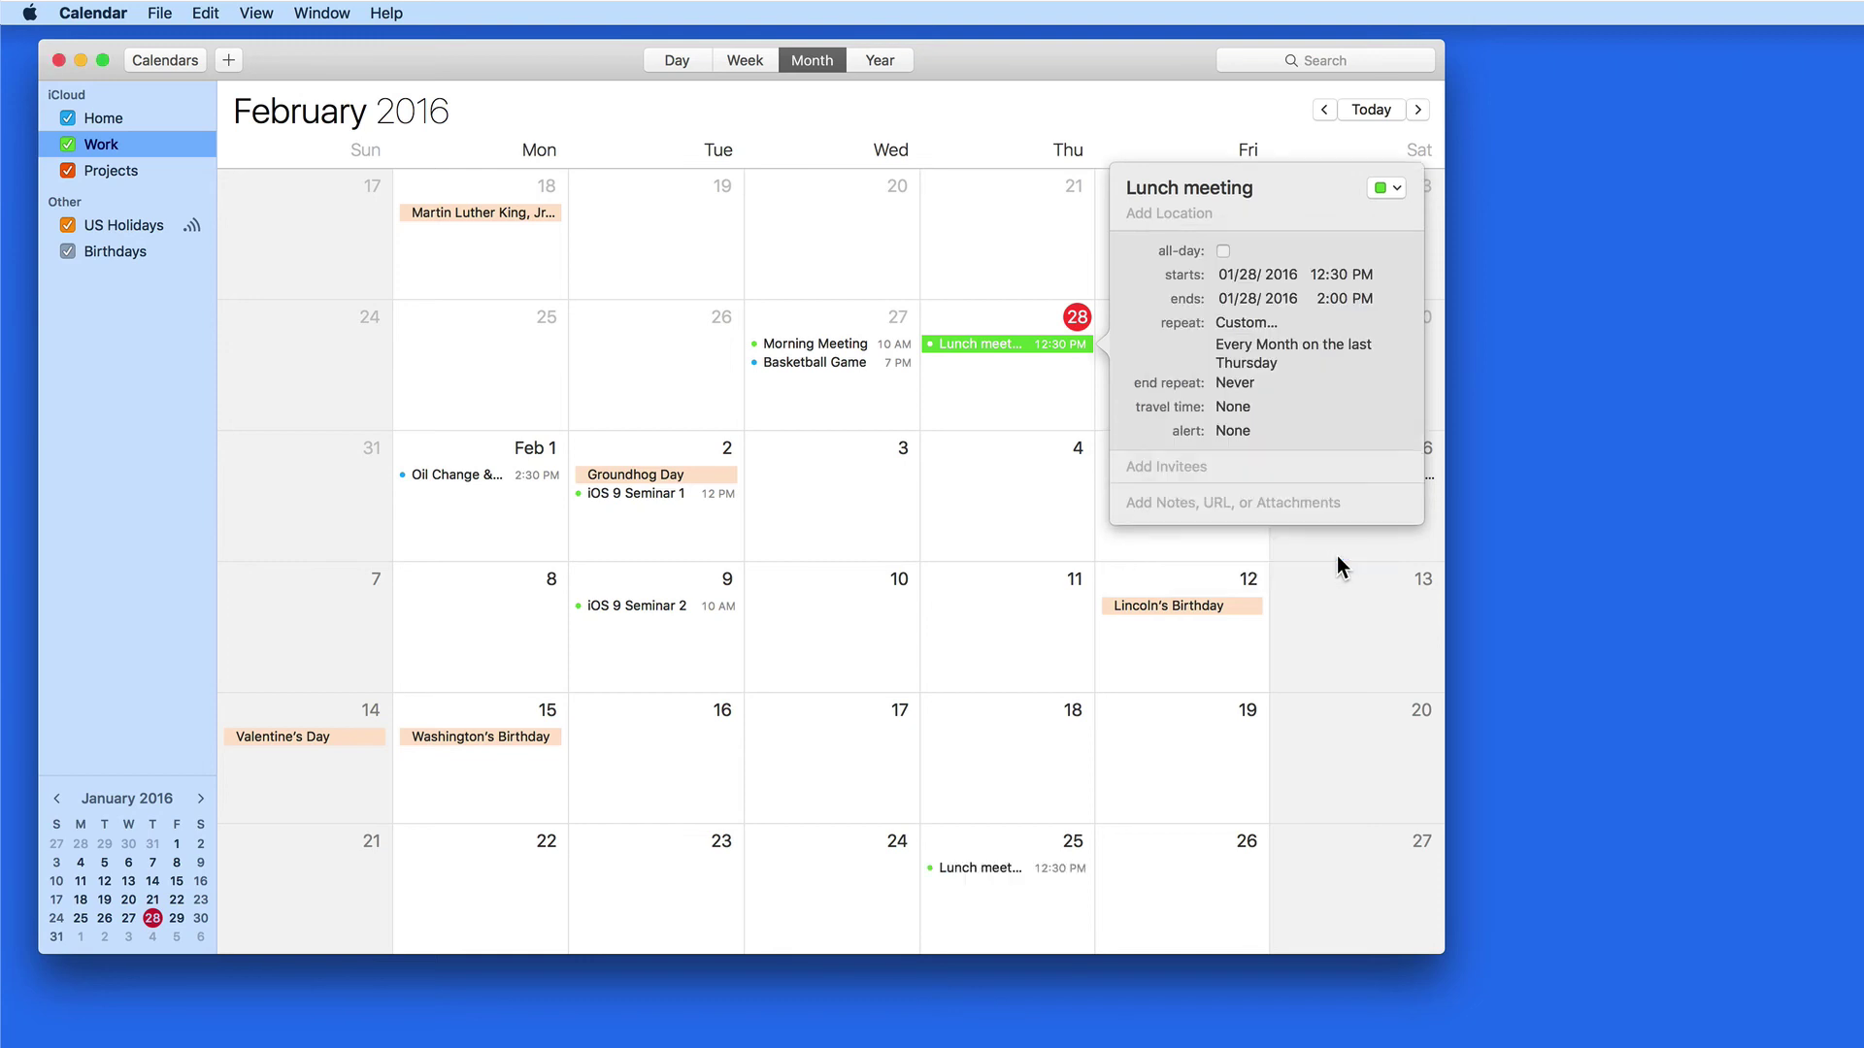
{"action": "left_click", "coordinate": [1026, 556]}
Scroll ahead to check the Lunch meeting's Mar 31 recurrence
{"action": "scroll", "coordinate": [1001, 692], "scroll_direction": "down", "scroll_amount": 10}
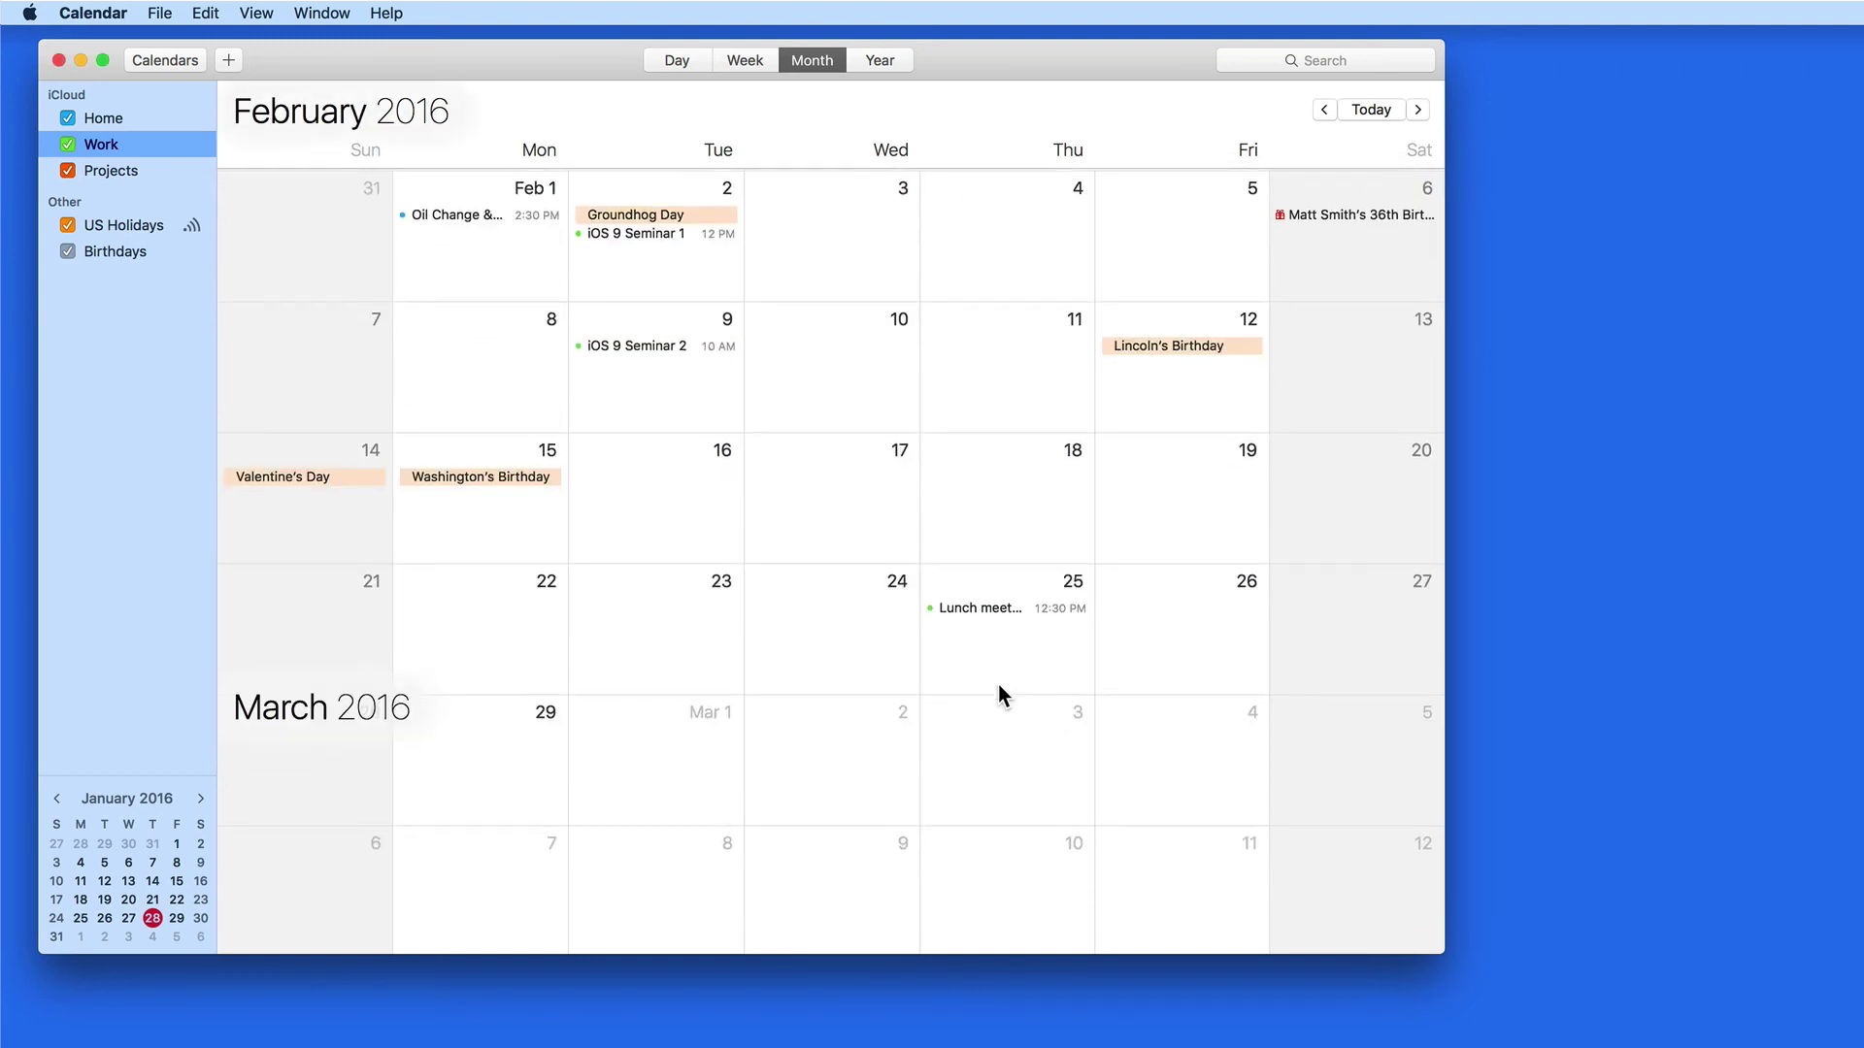
{"action": "scroll", "coordinate": [997, 675], "scroll_direction": "down", "scroll_amount": 3}
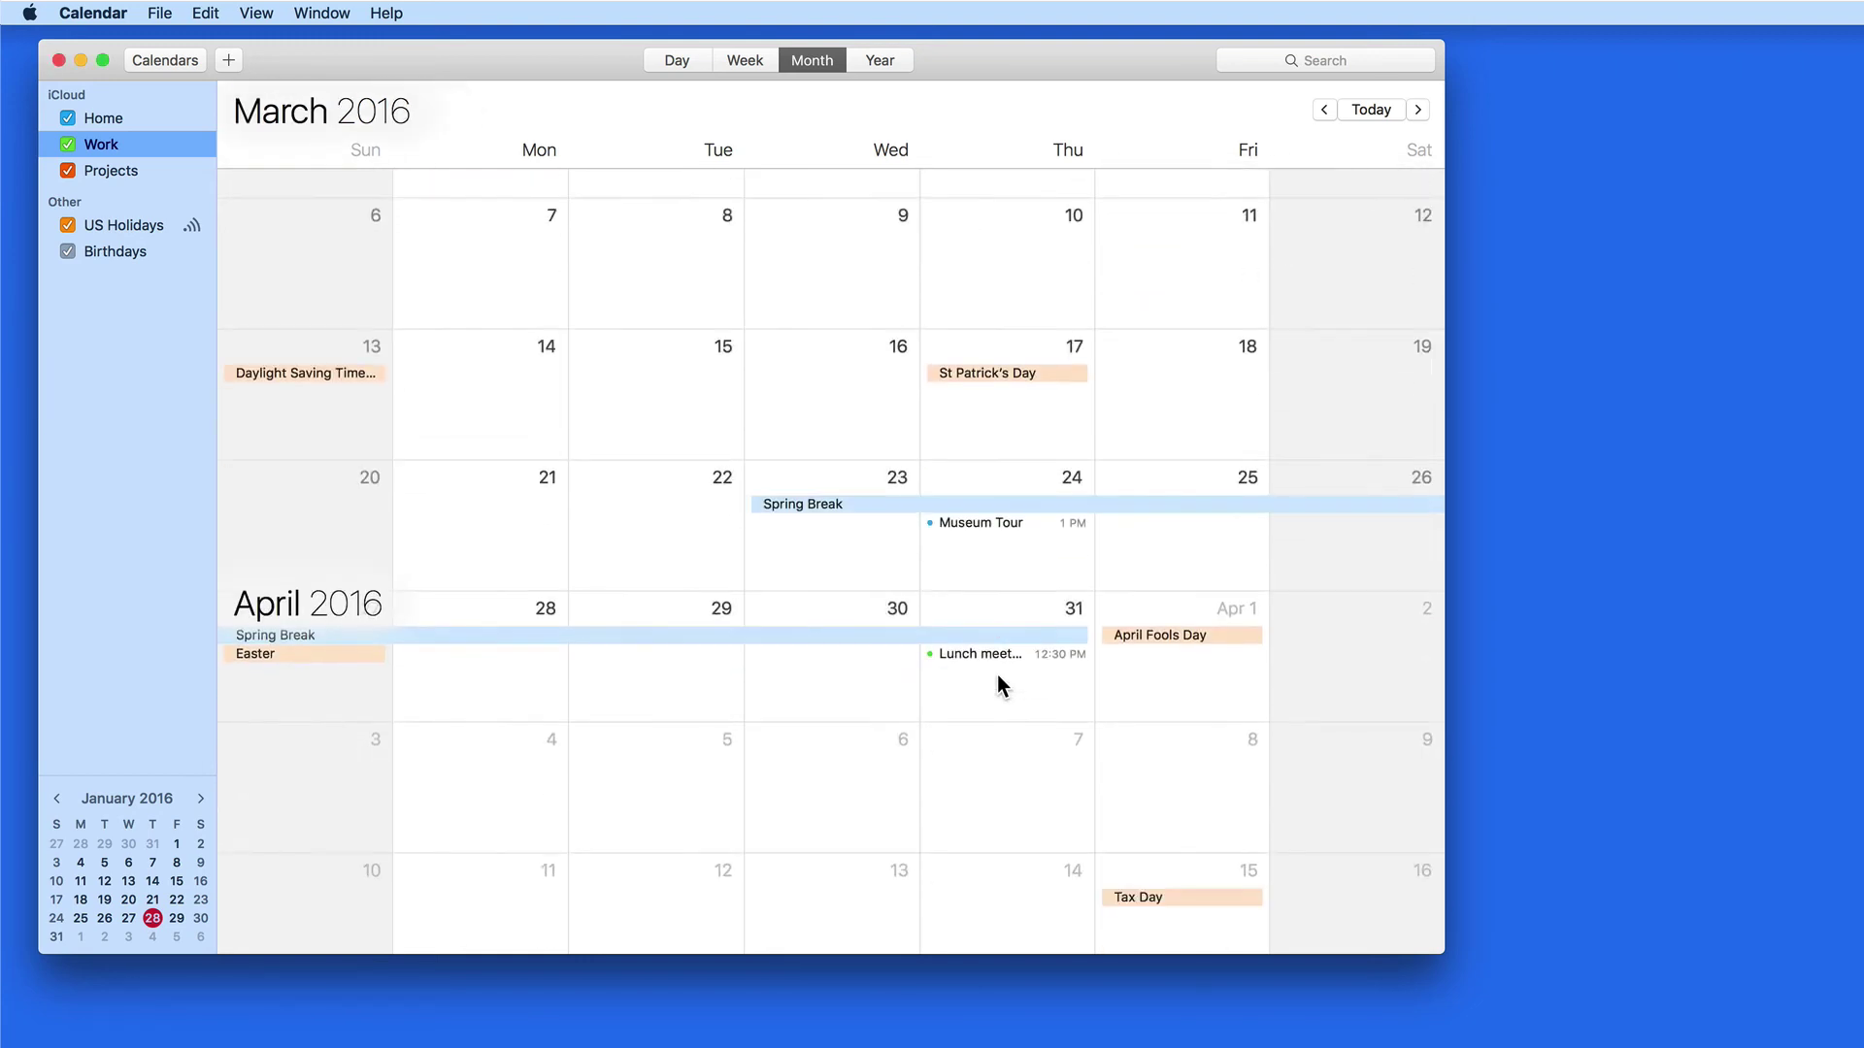
{"action": "left_click", "coordinate": [987, 494]}
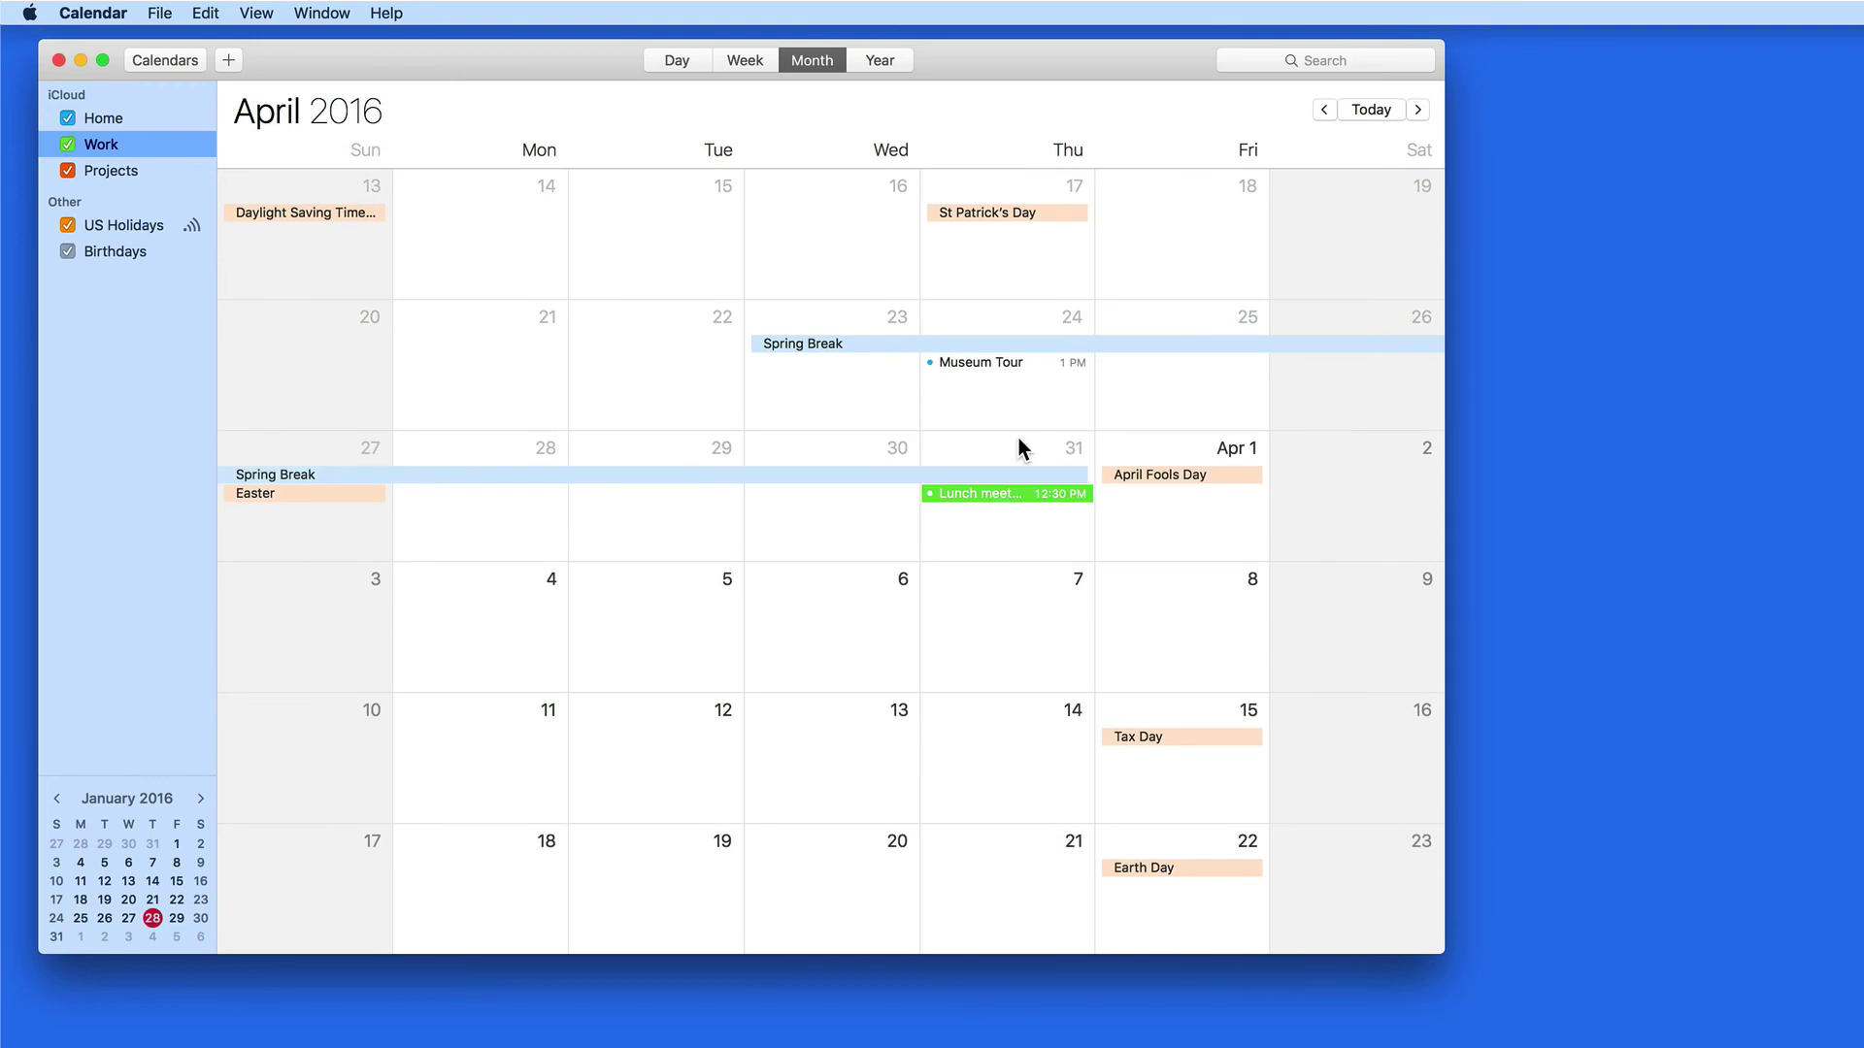
{"action": "scroll", "coordinate": [1018, 438], "scroll_direction": "up", "scroll_amount": 15}
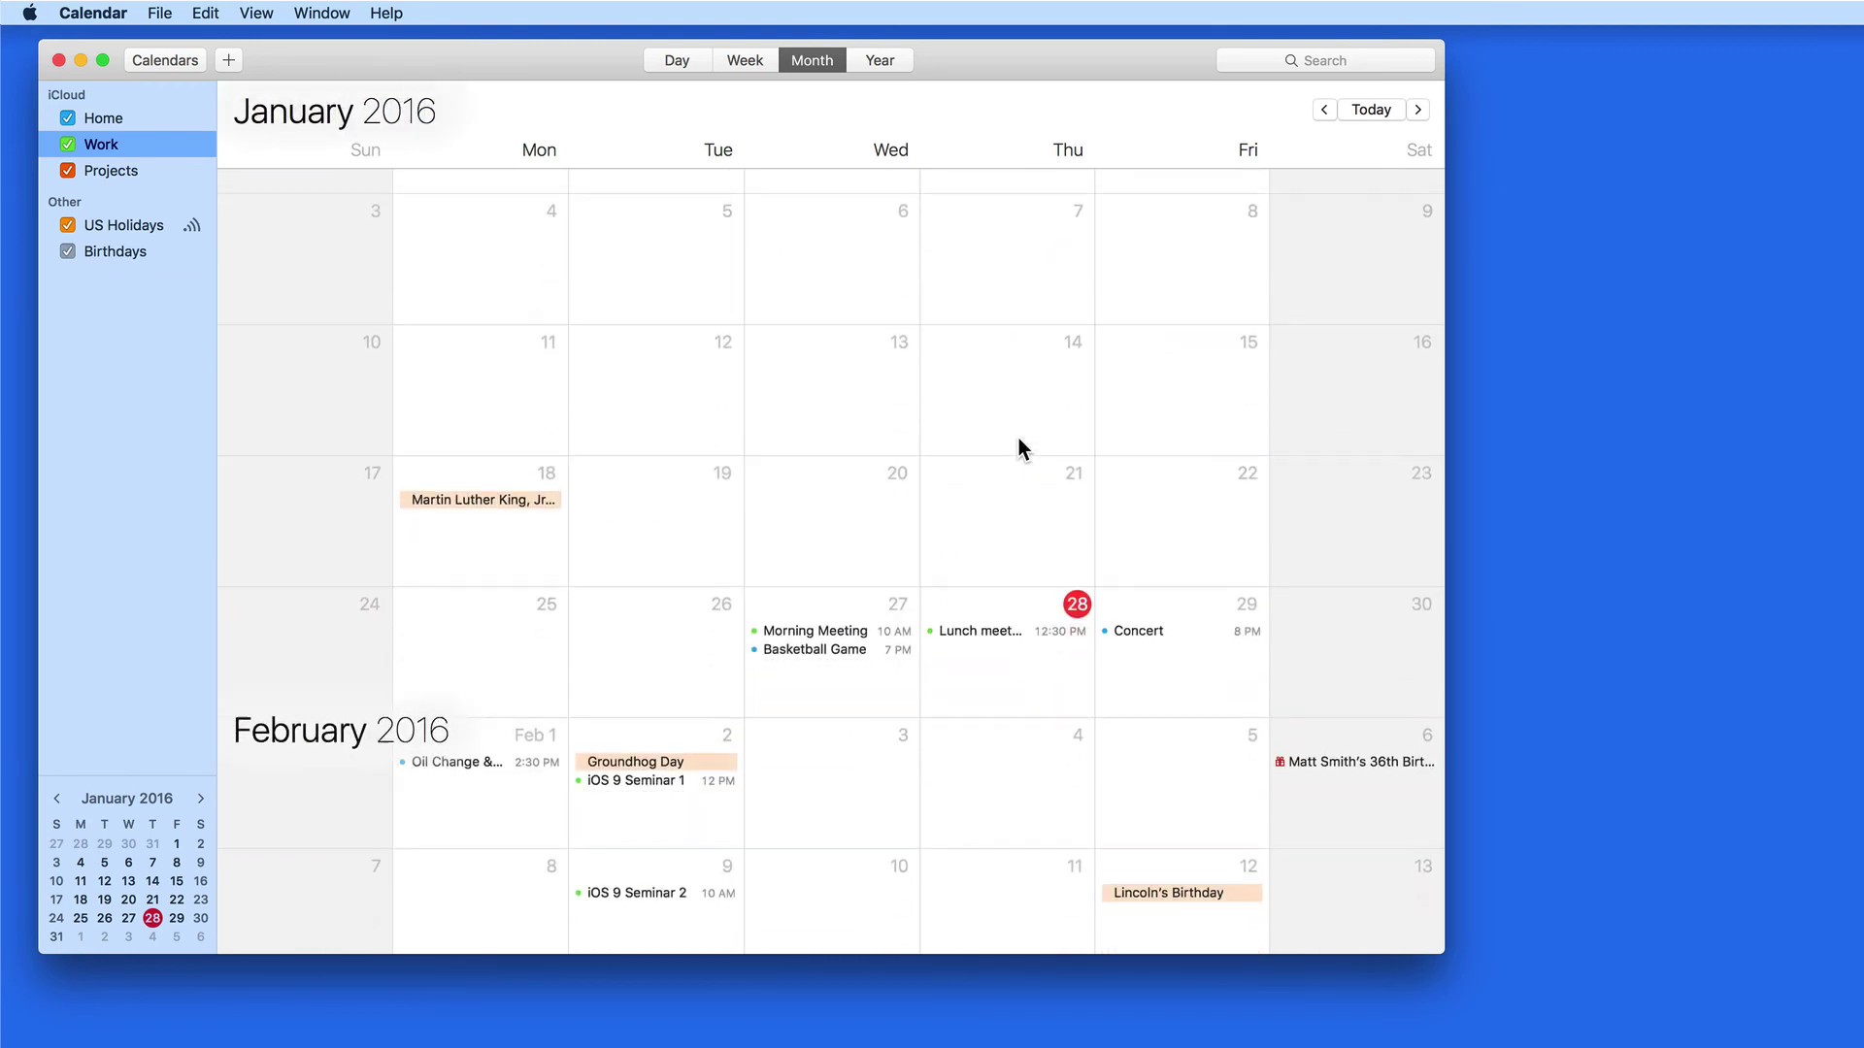
Set a 15-minutes-before alert on the Lunch meeting, applied to all occurrences
{"action": "double_click", "coordinate": [970, 608]}
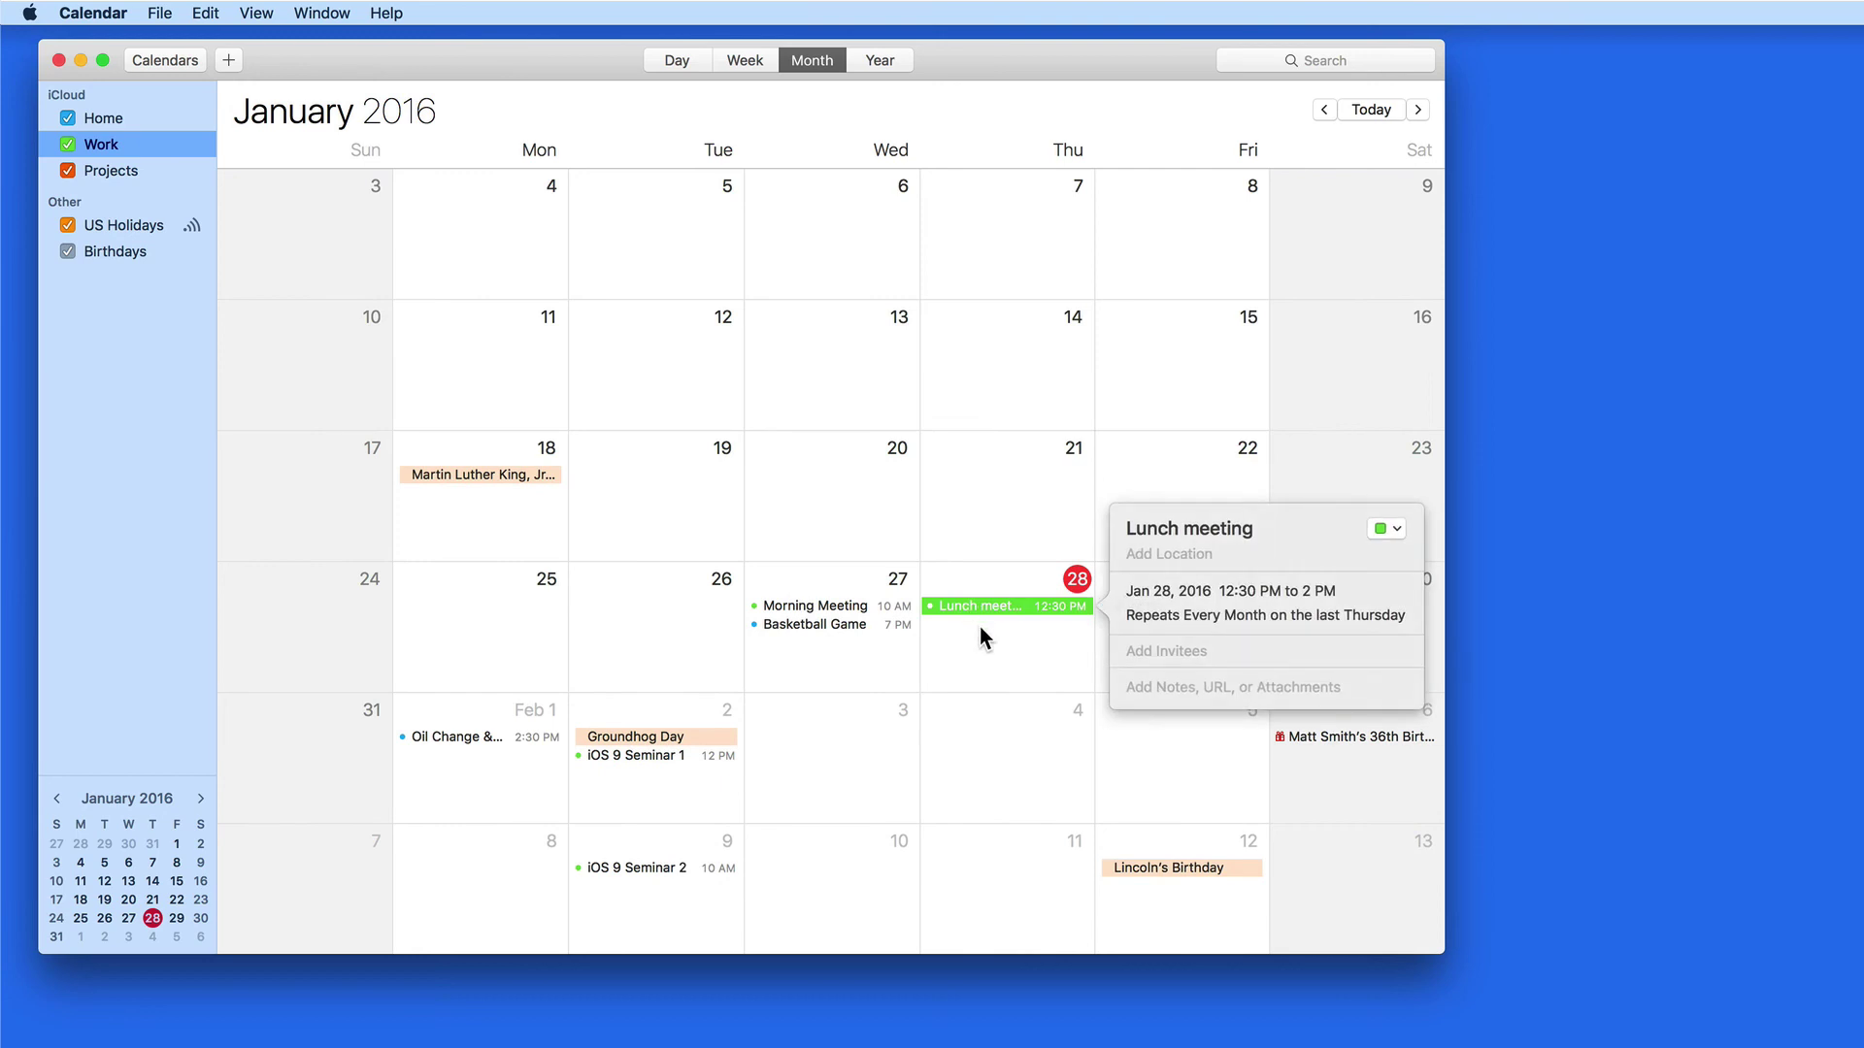
{"action": "left_click", "coordinate": [1214, 607]}
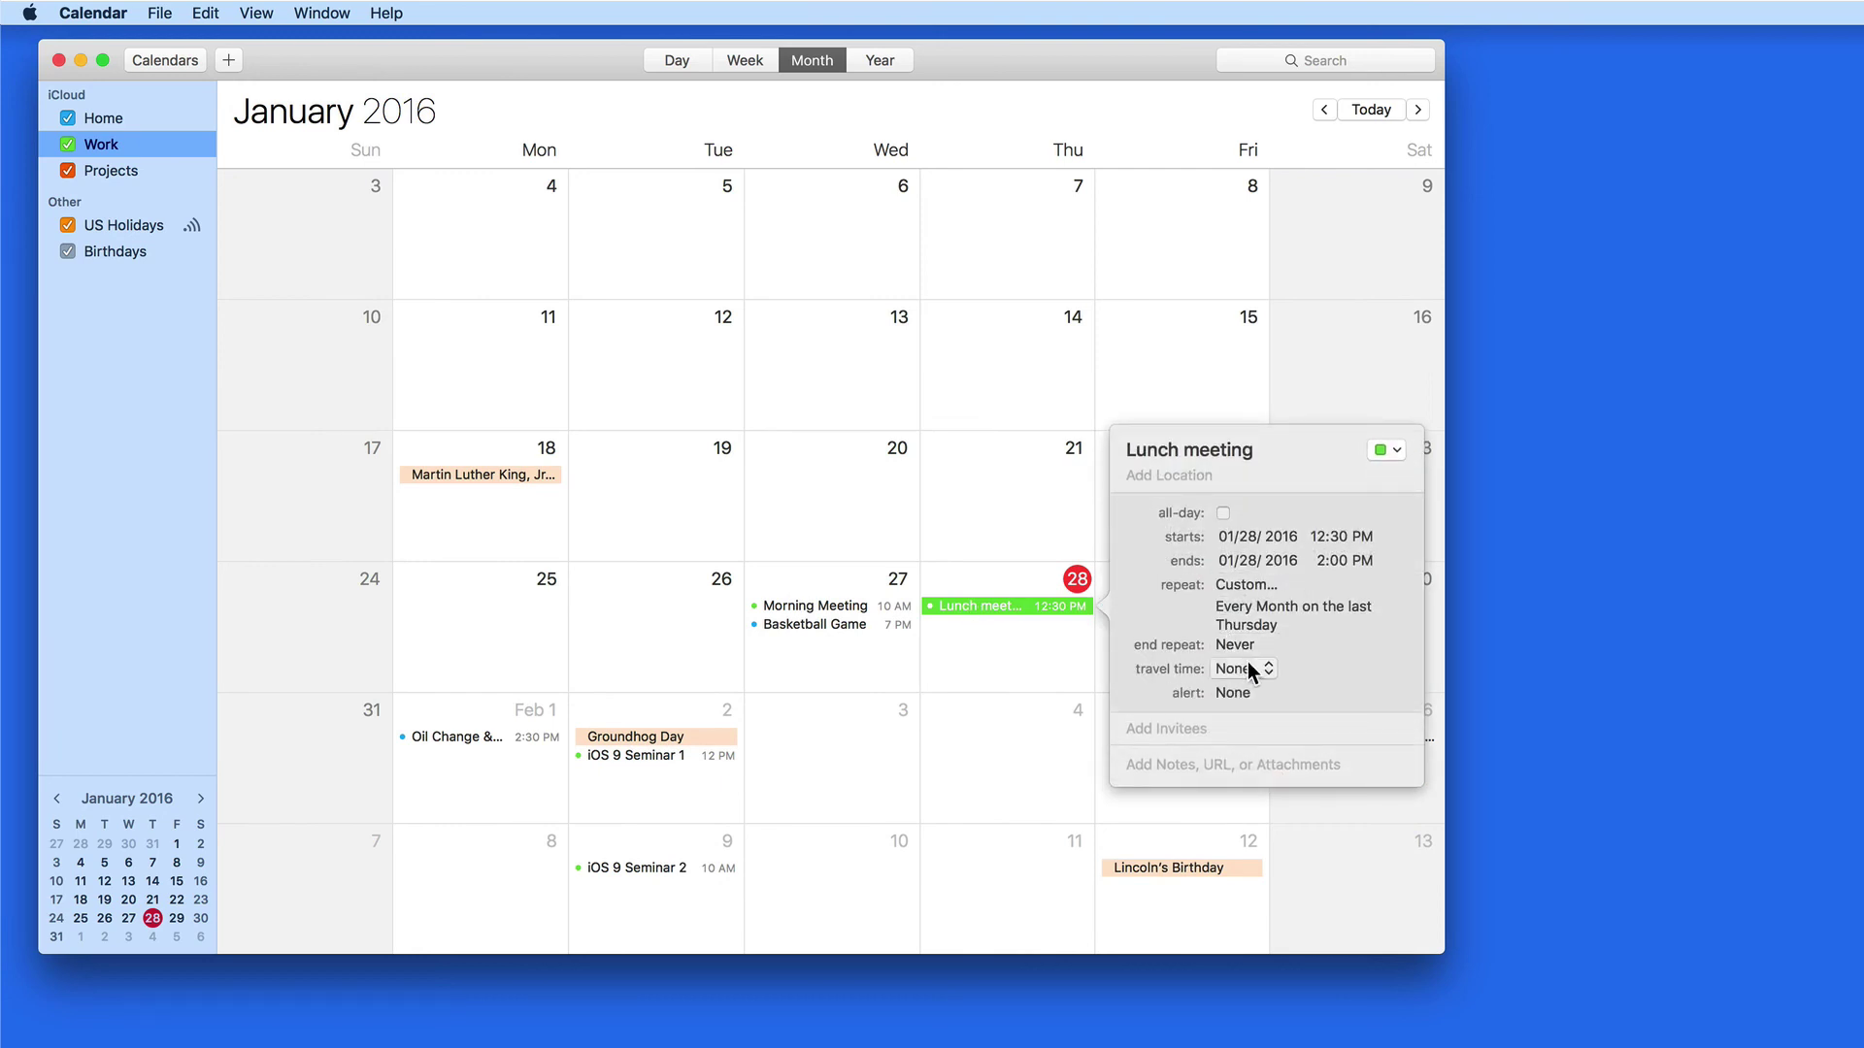
{"action": "left_click", "coordinate": [1259, 694]}
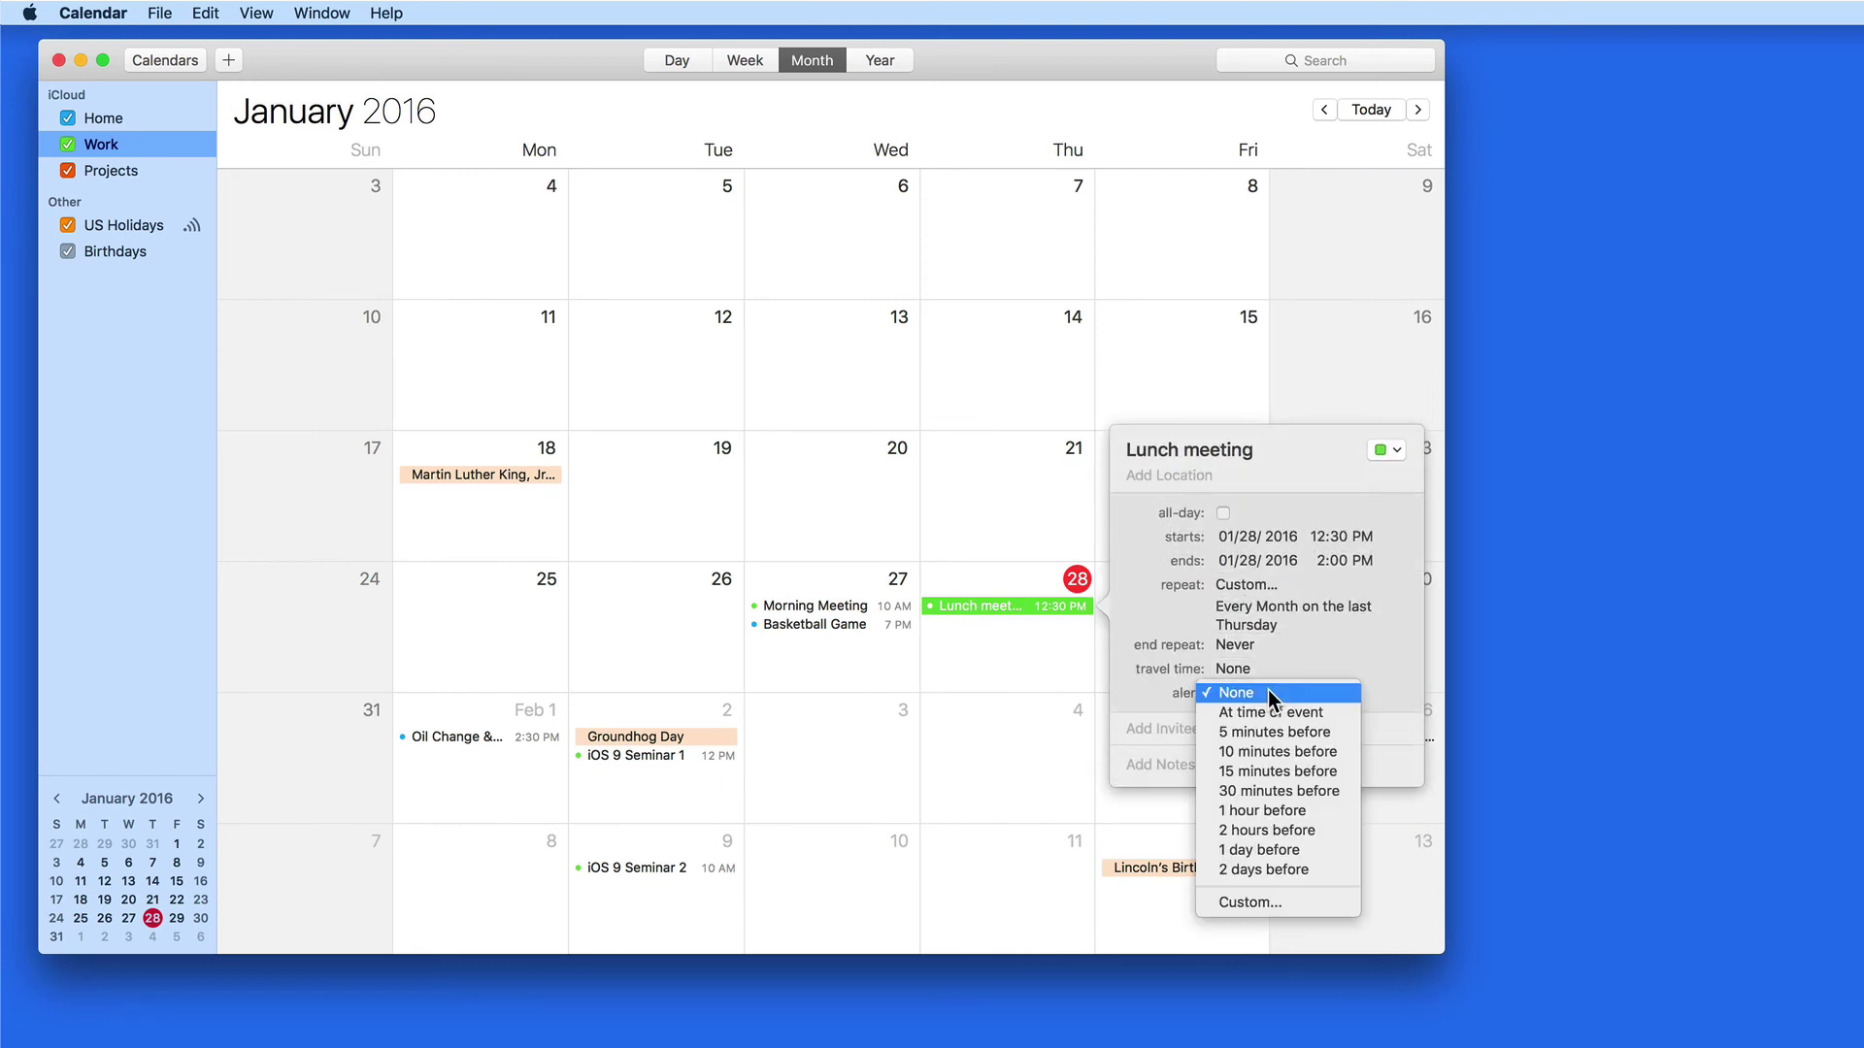
{"action": "left_click", "coordinate": [1335, 772]}
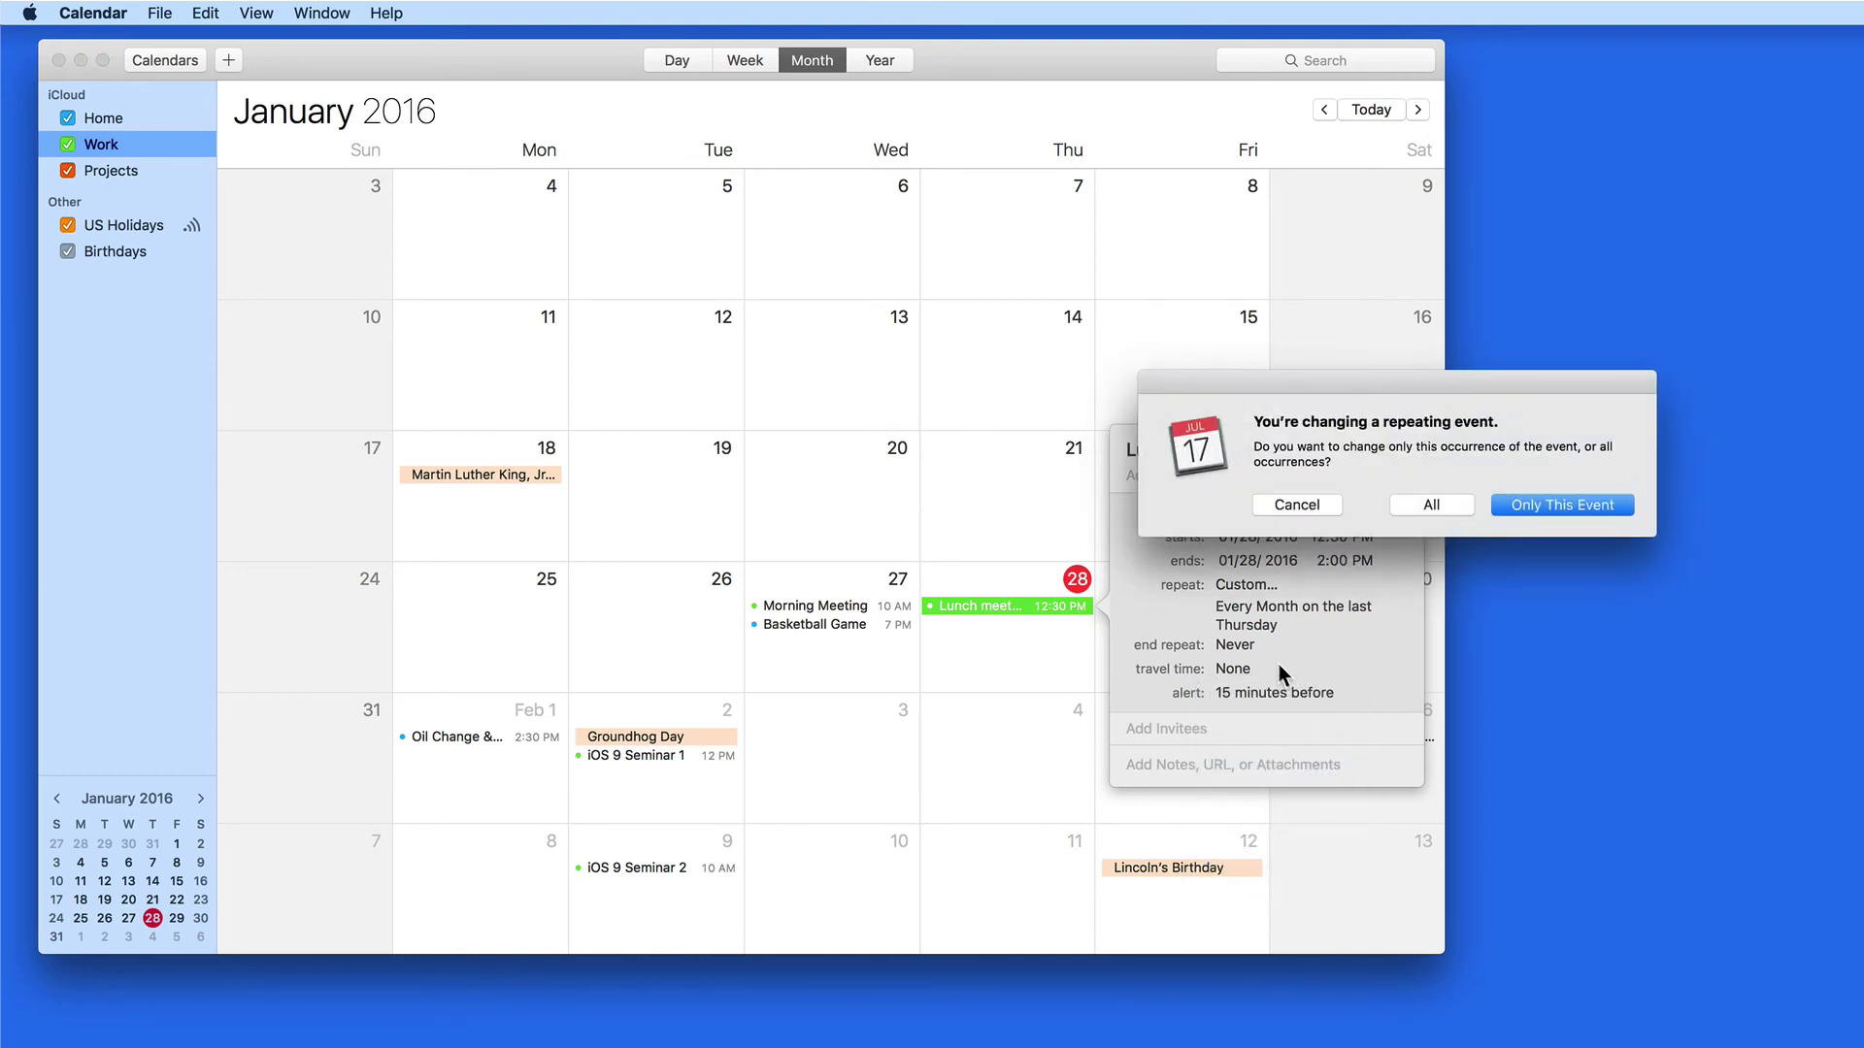
{"action": "left_click", "coordinate": [1452, 510]}
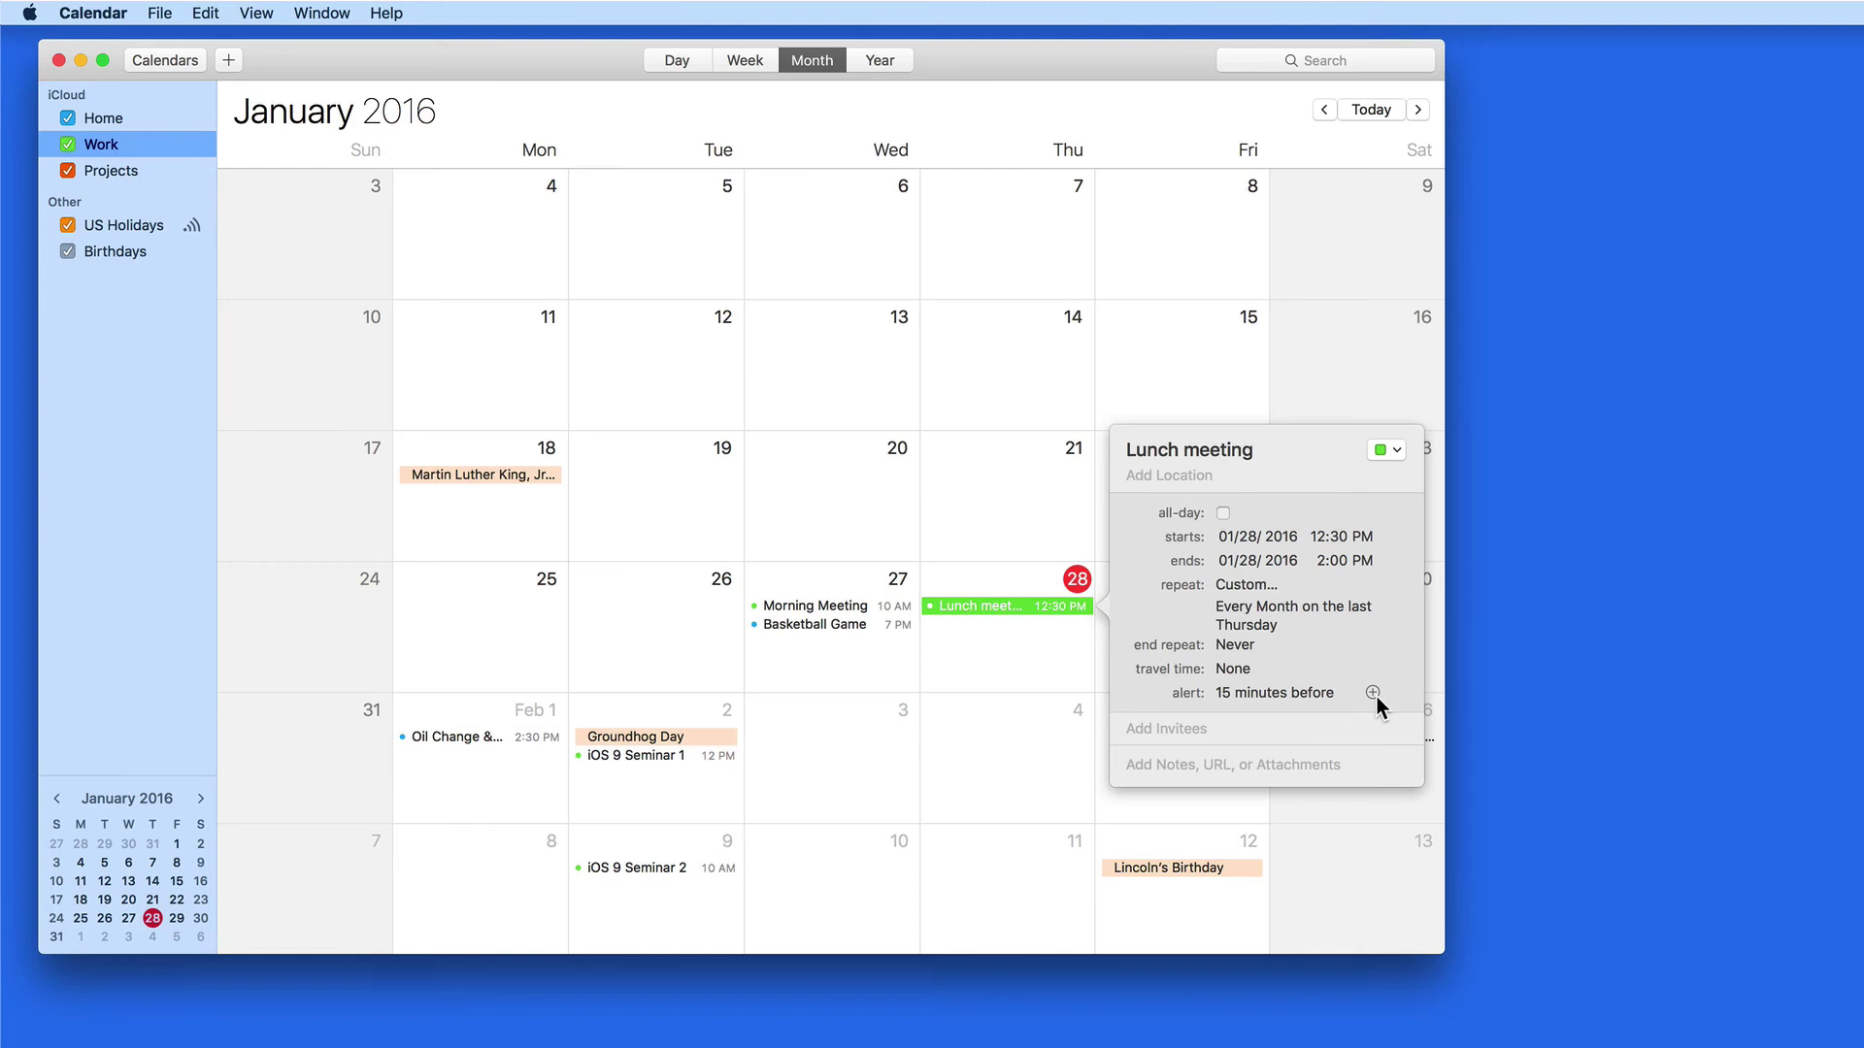
Add a second custom alert: message with sound, 18 hours before the meeting
{"action": "left_click", "coordinate": [1376, 695]}
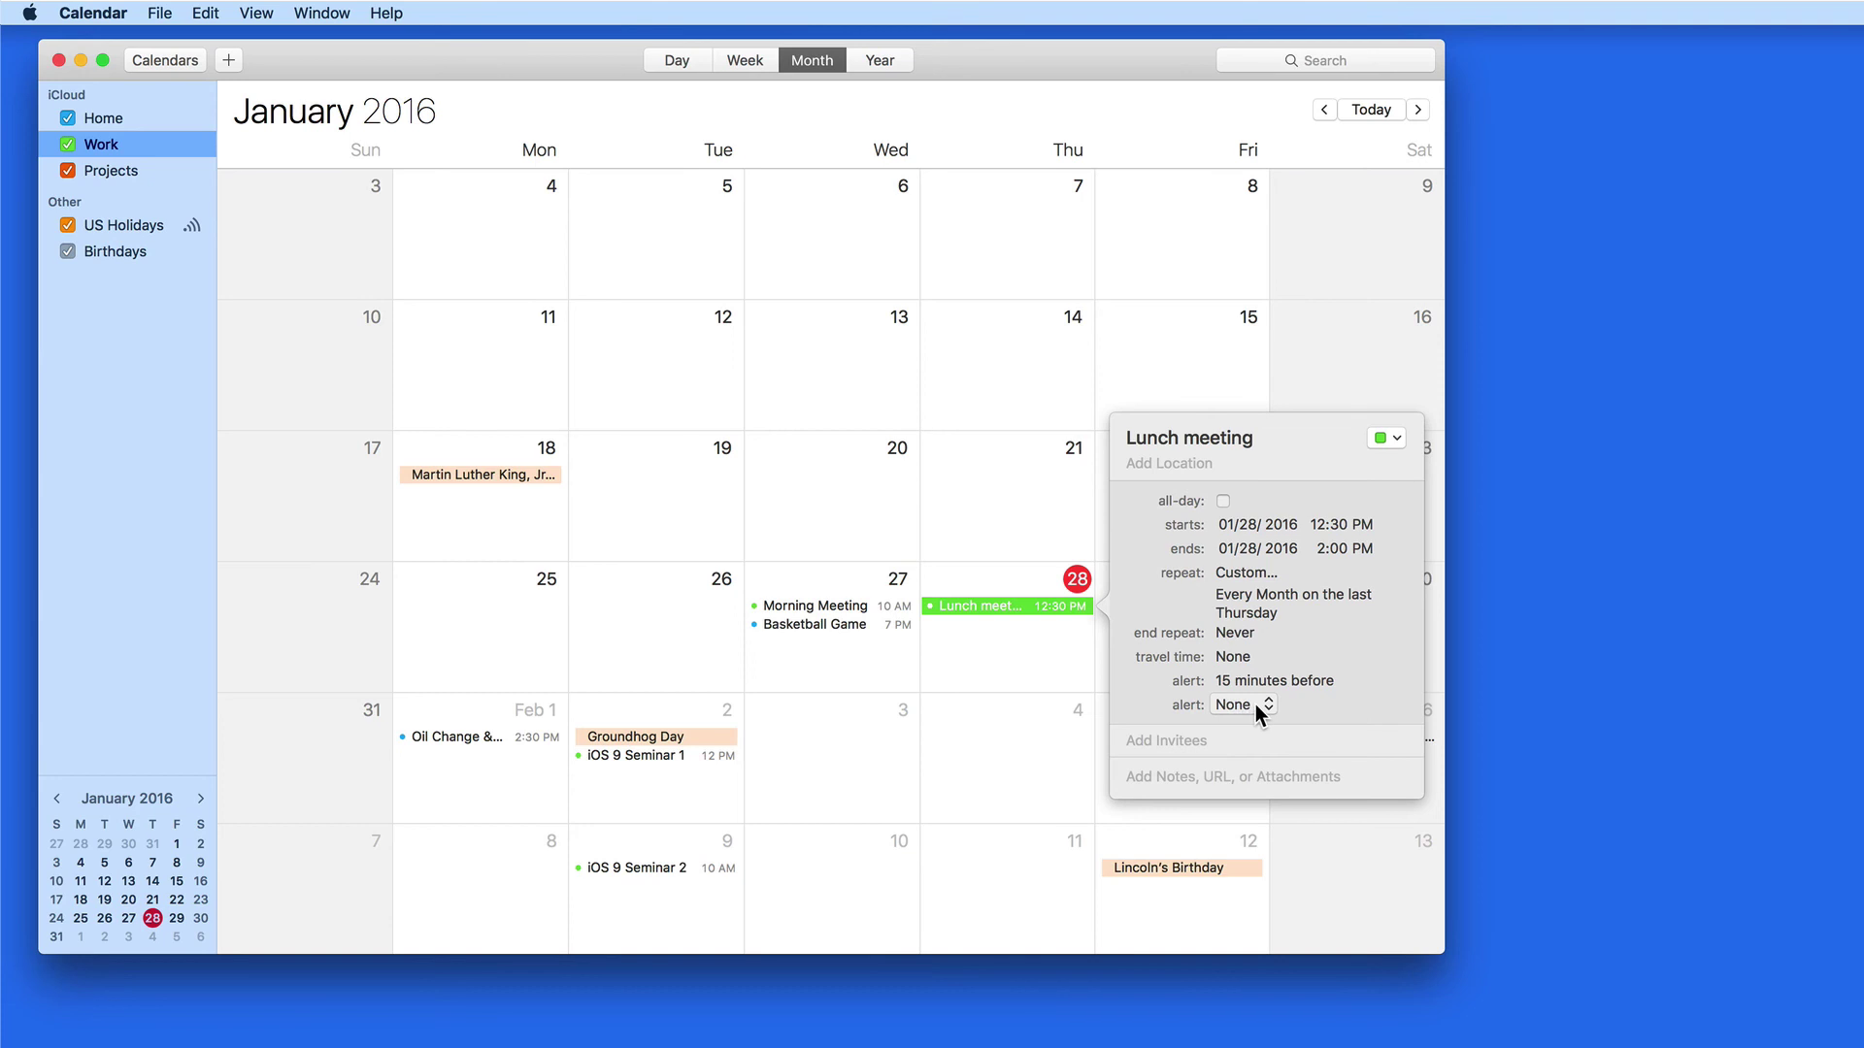
{"action": "left_click", "coordinate": [1242, 704]}
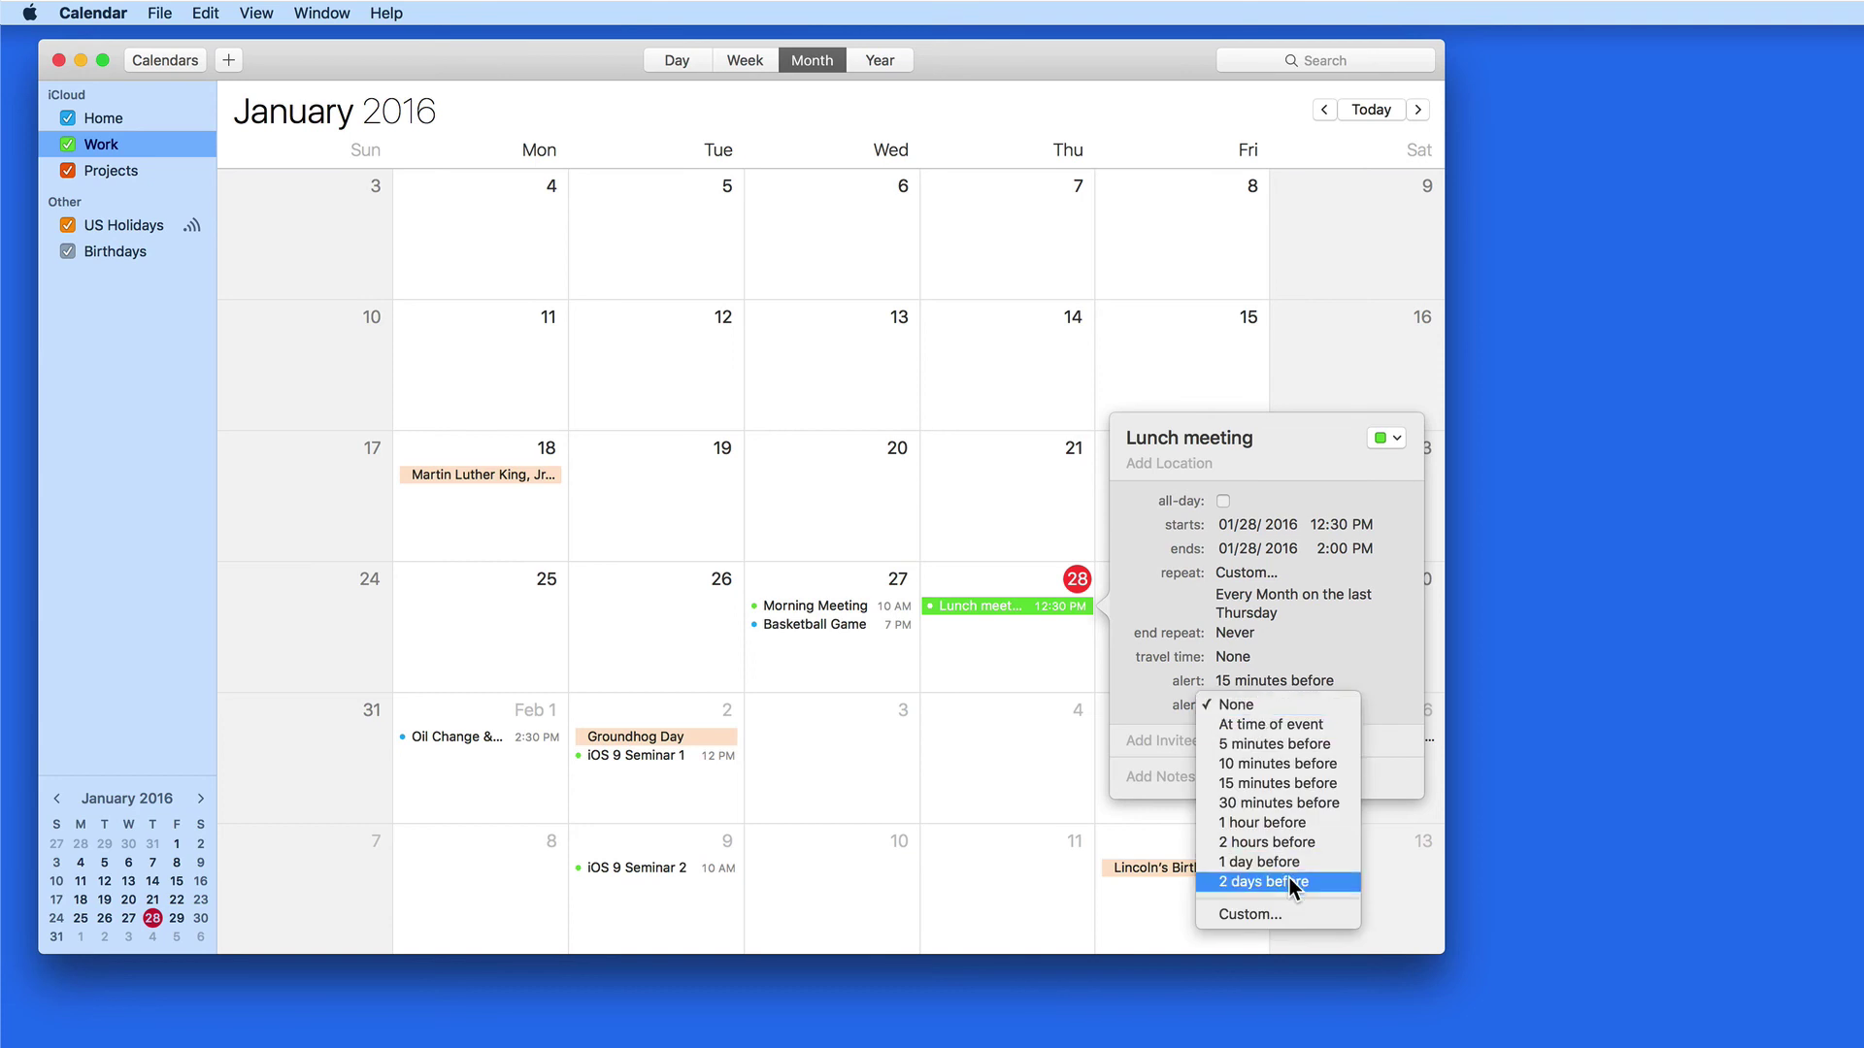
{"action": "left_click", "coordinate": [1251, 914]}
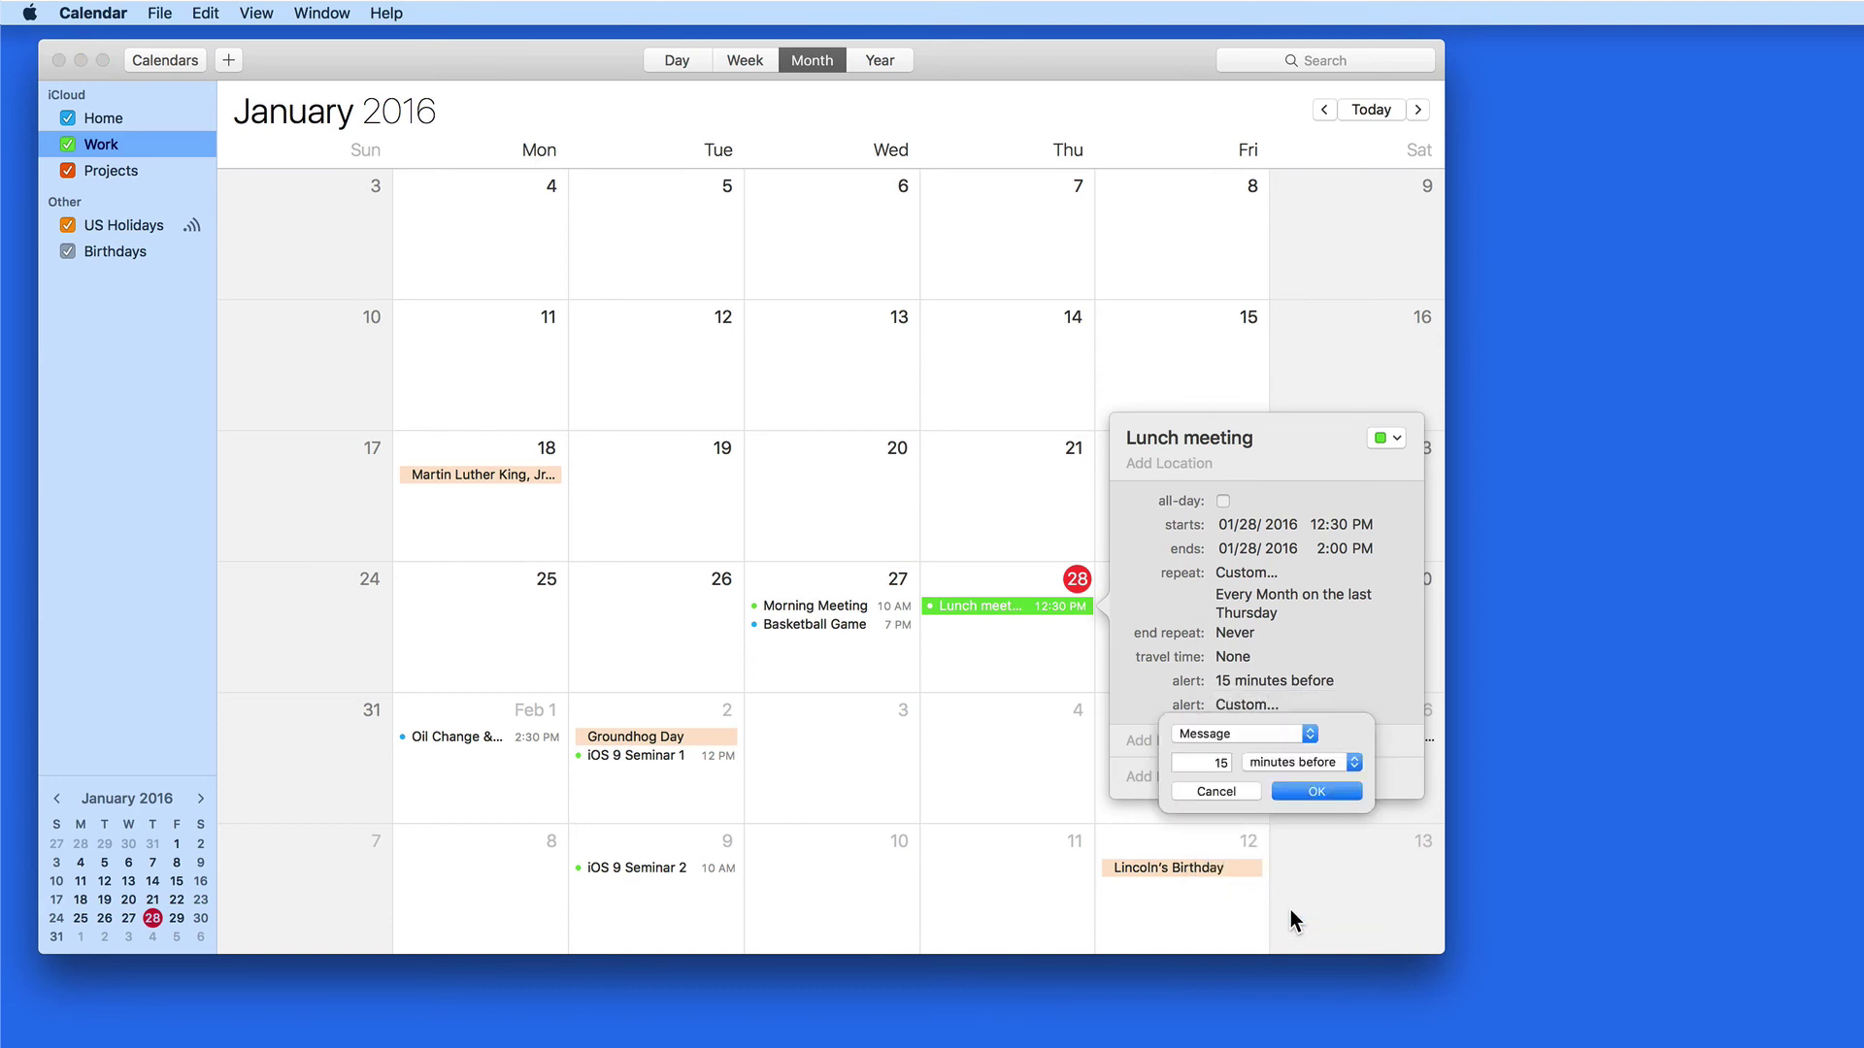
{"action": "left_click", "coordinate": [1310, 736]}
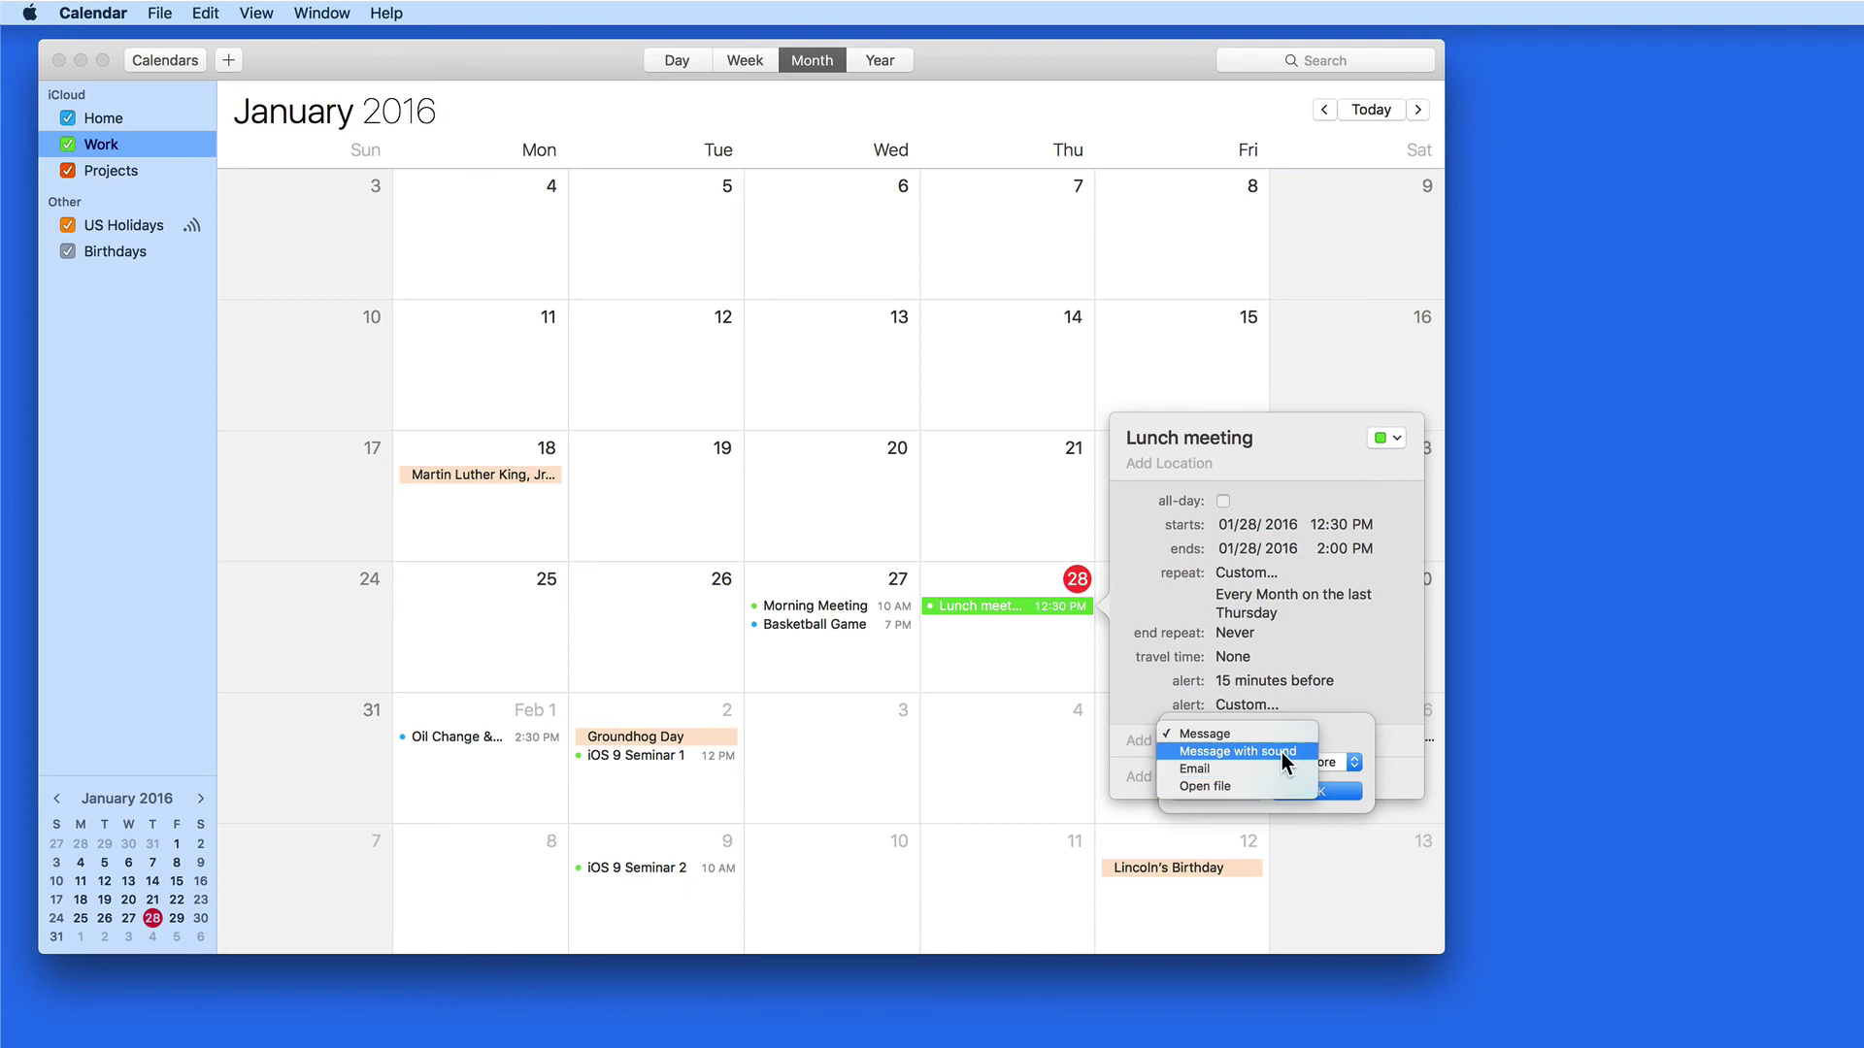
{"action": "left_click", "coordinate": [1282, 752]}
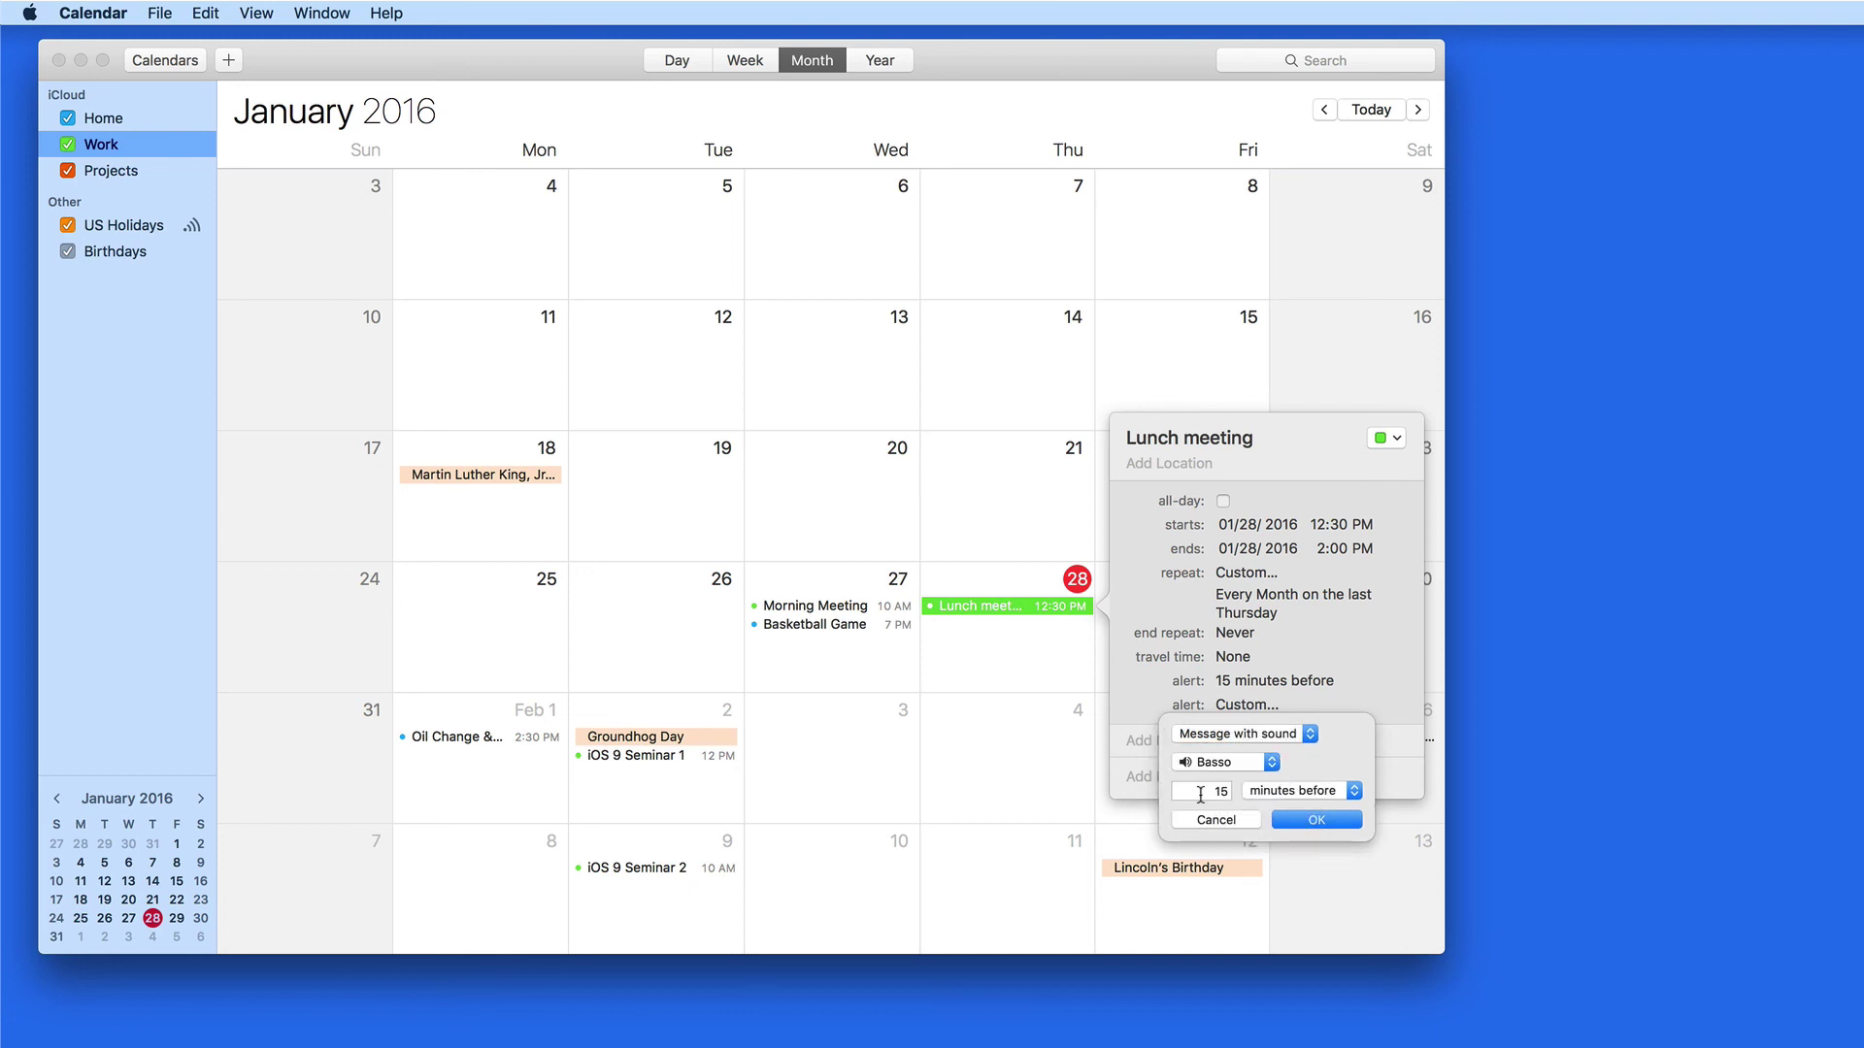
{"action": "double_click", "coordinate": [1202, 794]}
{"action": "type", "text": "18"}
{"action": "left_click", "coordinate": [1281, 791]}
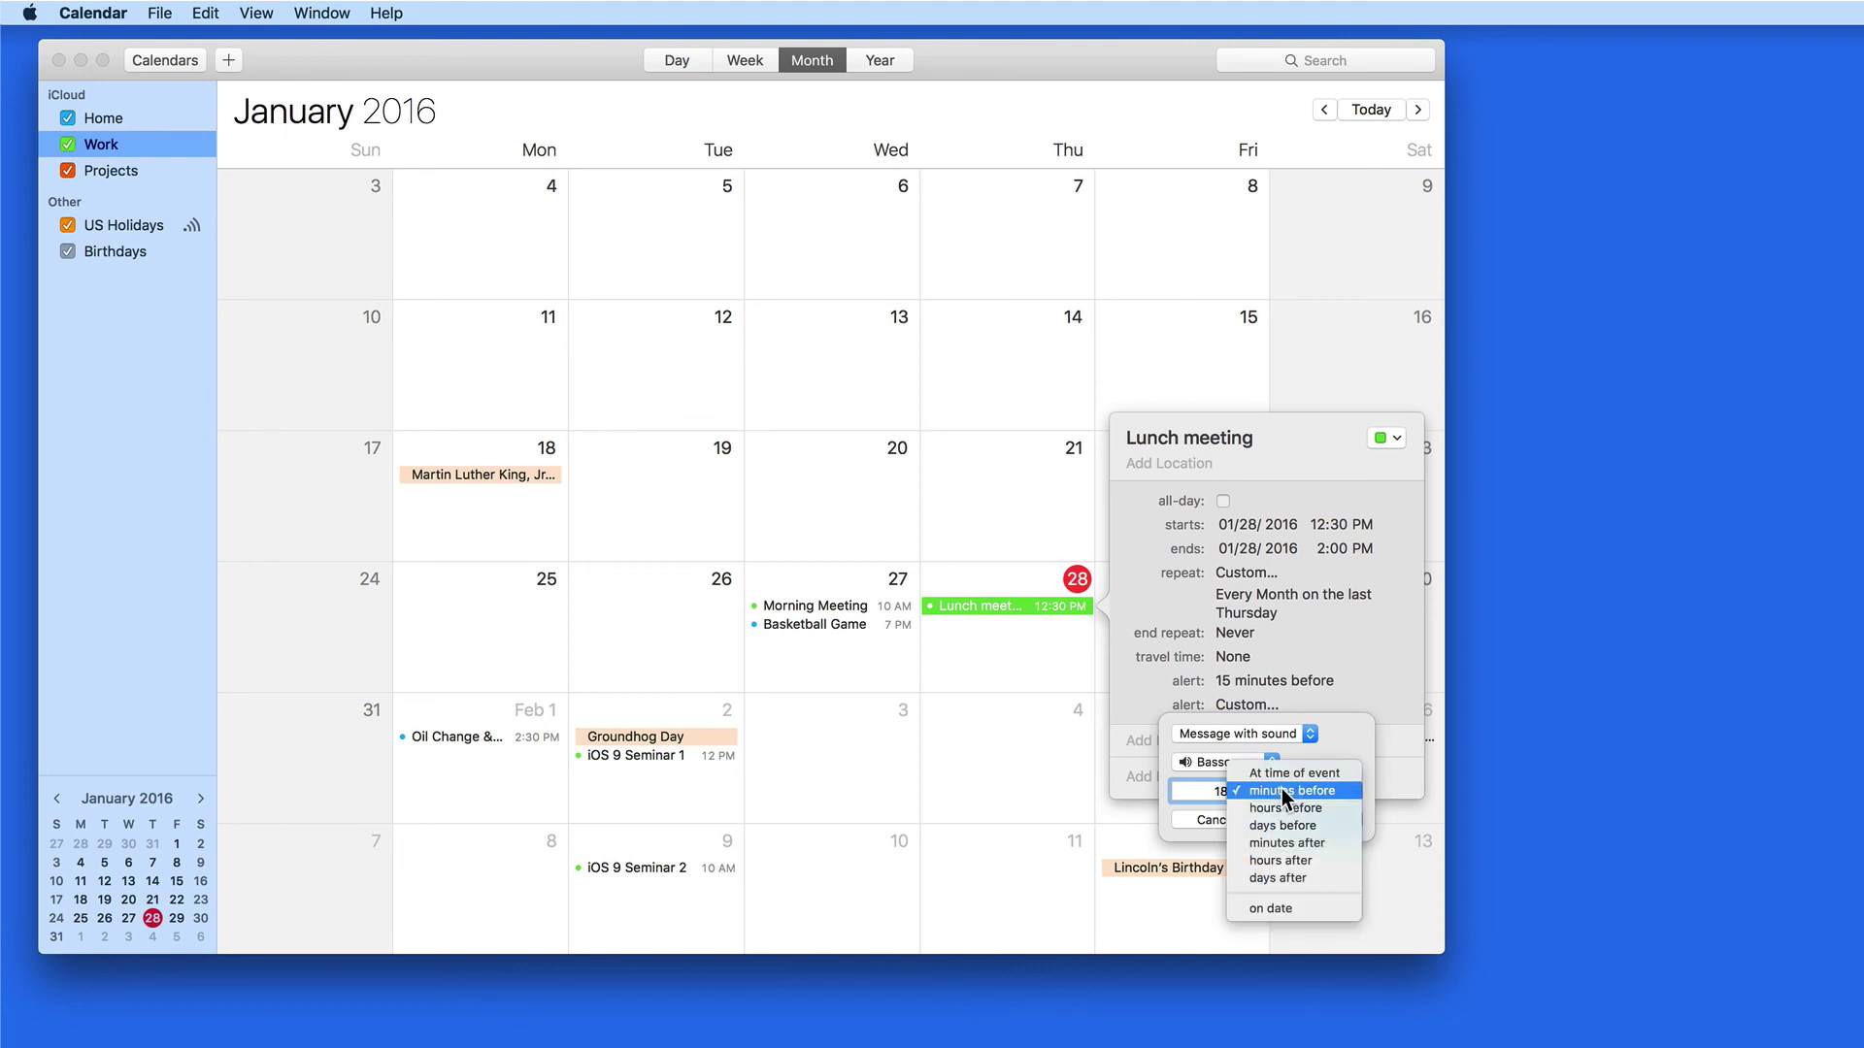
{"action": "left_click", "coordinate": [1339, 811]}
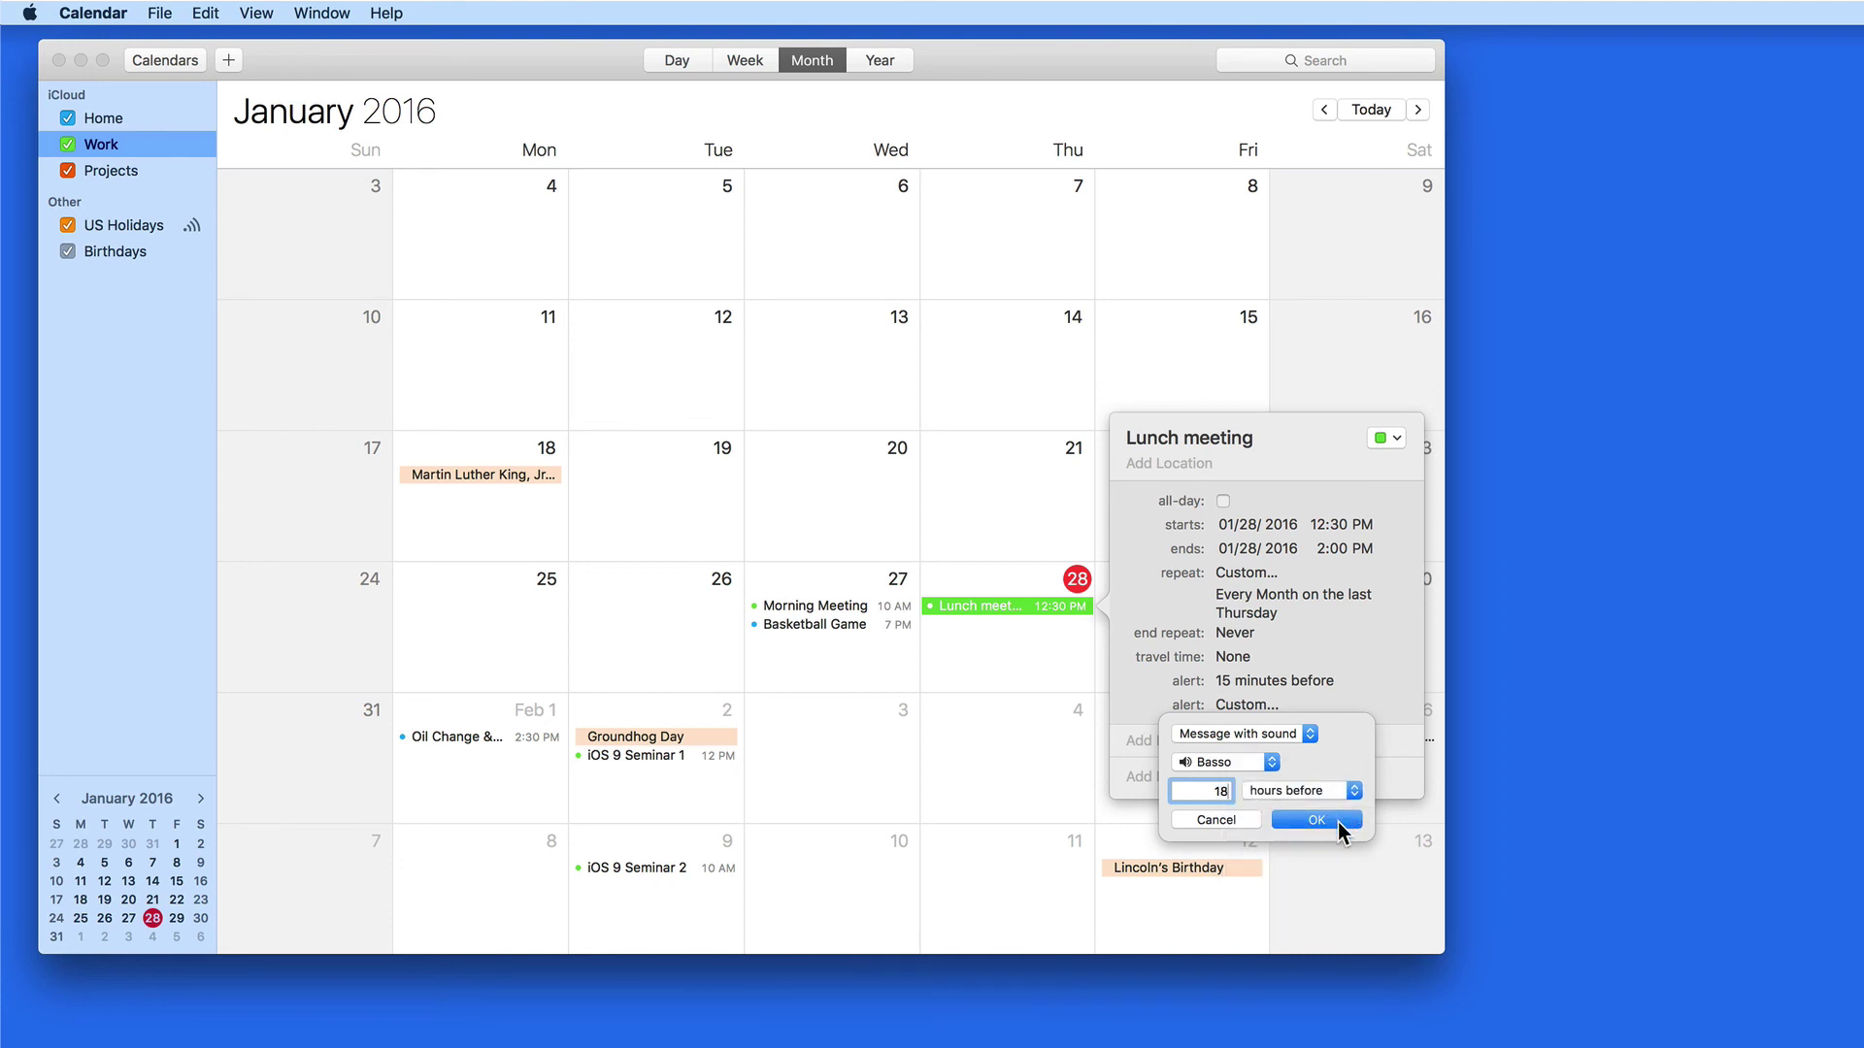
{"action": "left_click", "coordinate": [1318, 821]}
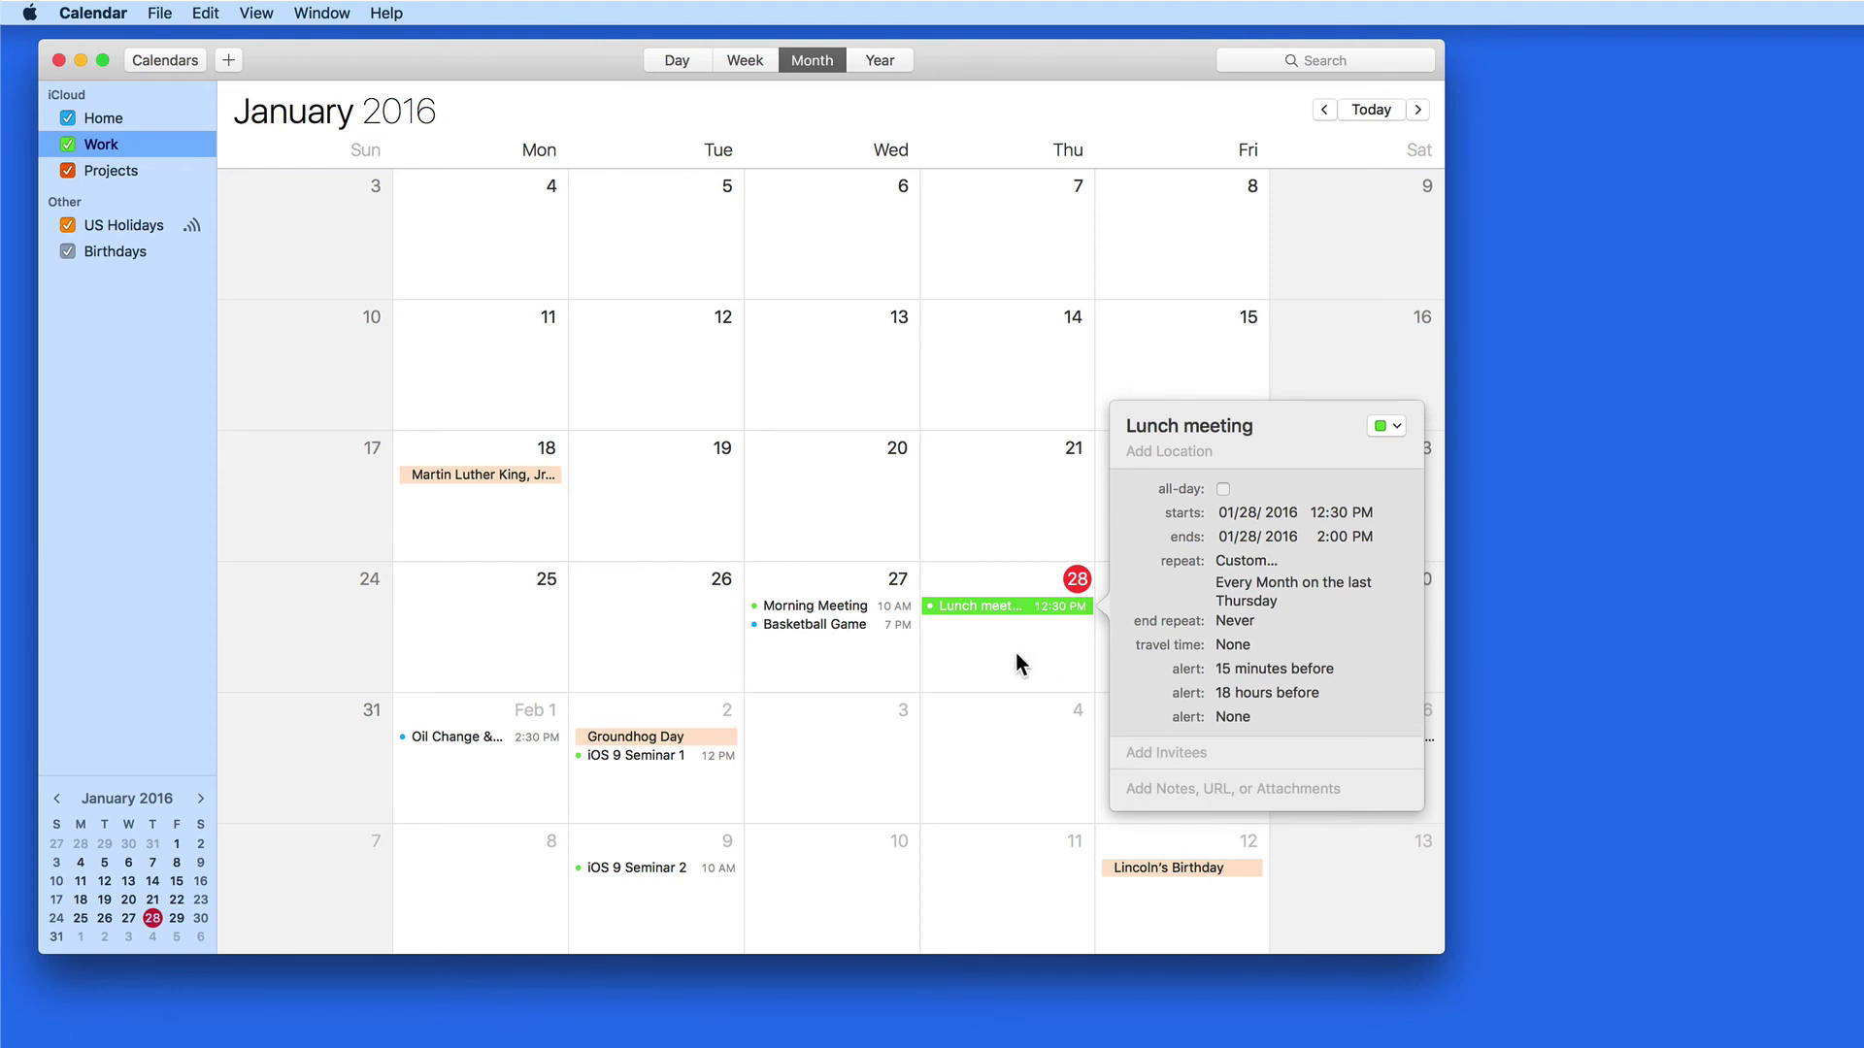
Invite two contacts to the Lunch meeting, picking each from the autocomplete suggestions
{"action": "left_click", "coordinate": [1228, 753]}
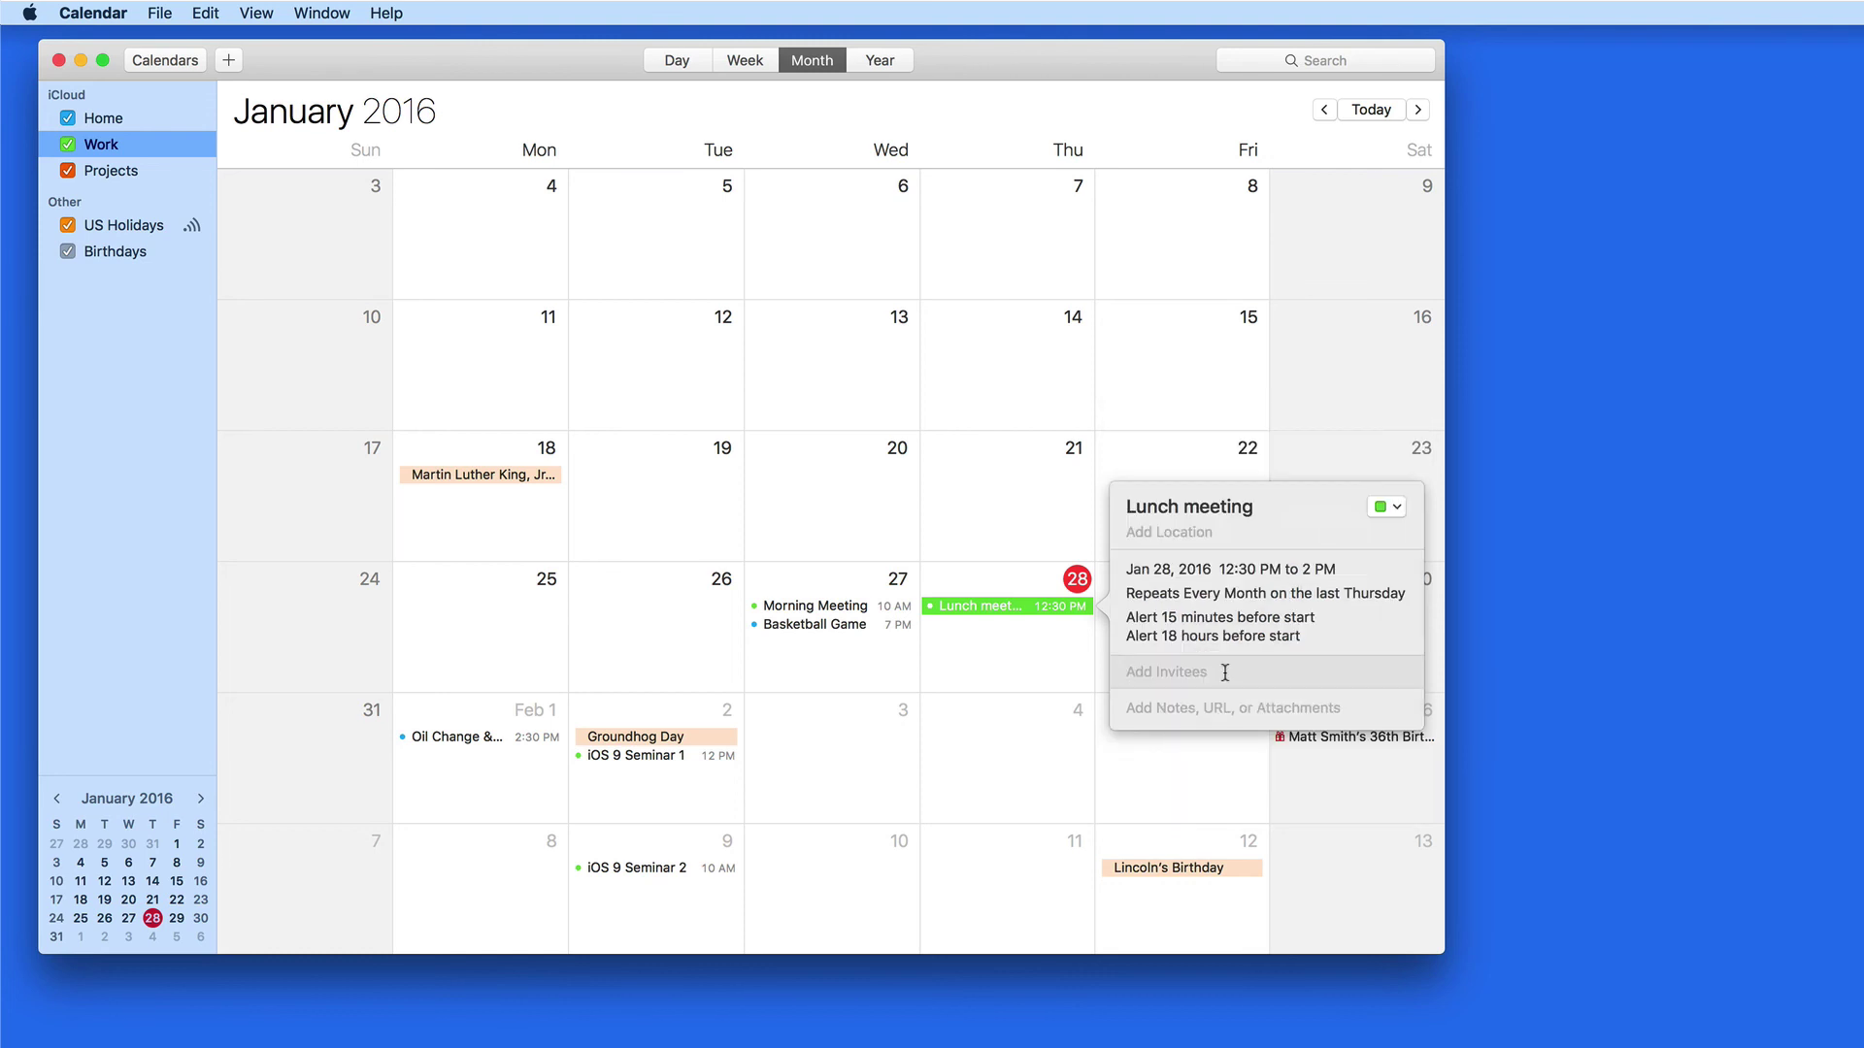
{"action": "type", "text": "Mike"}
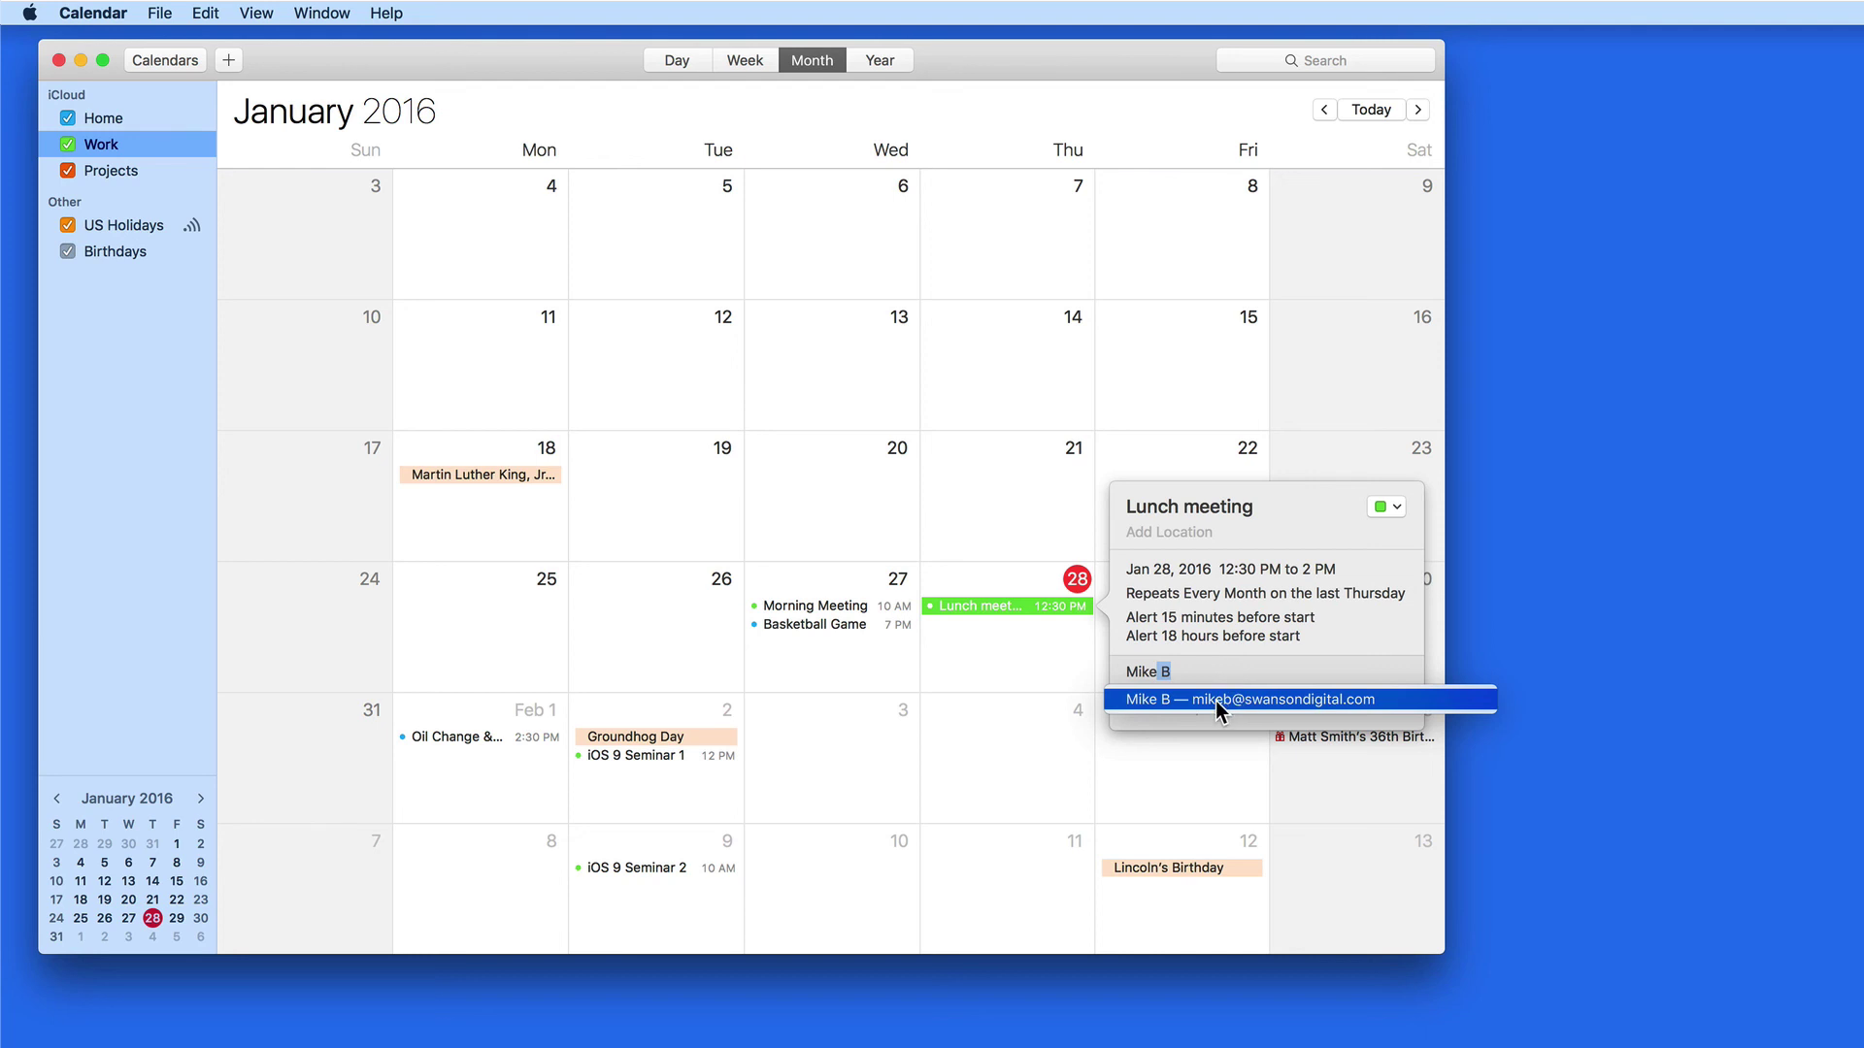
{"action": "left_click", "coordinate": [1216, 700]}
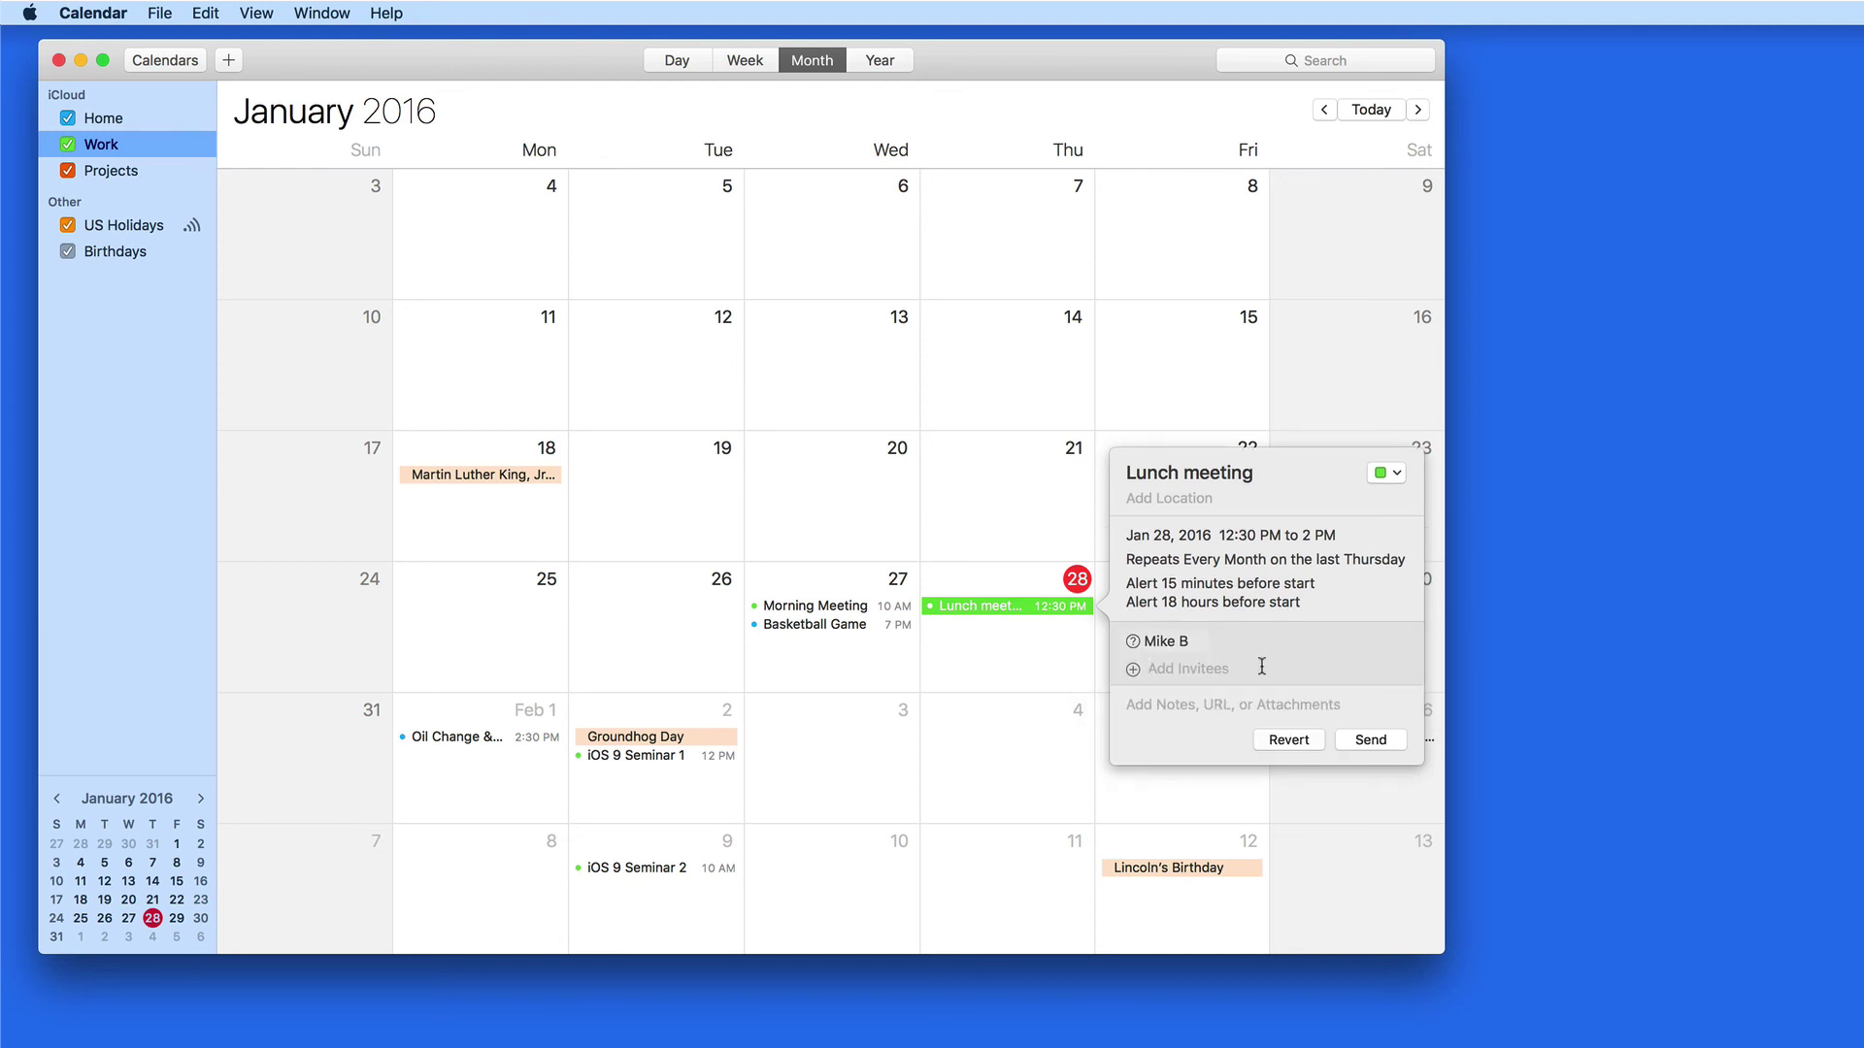
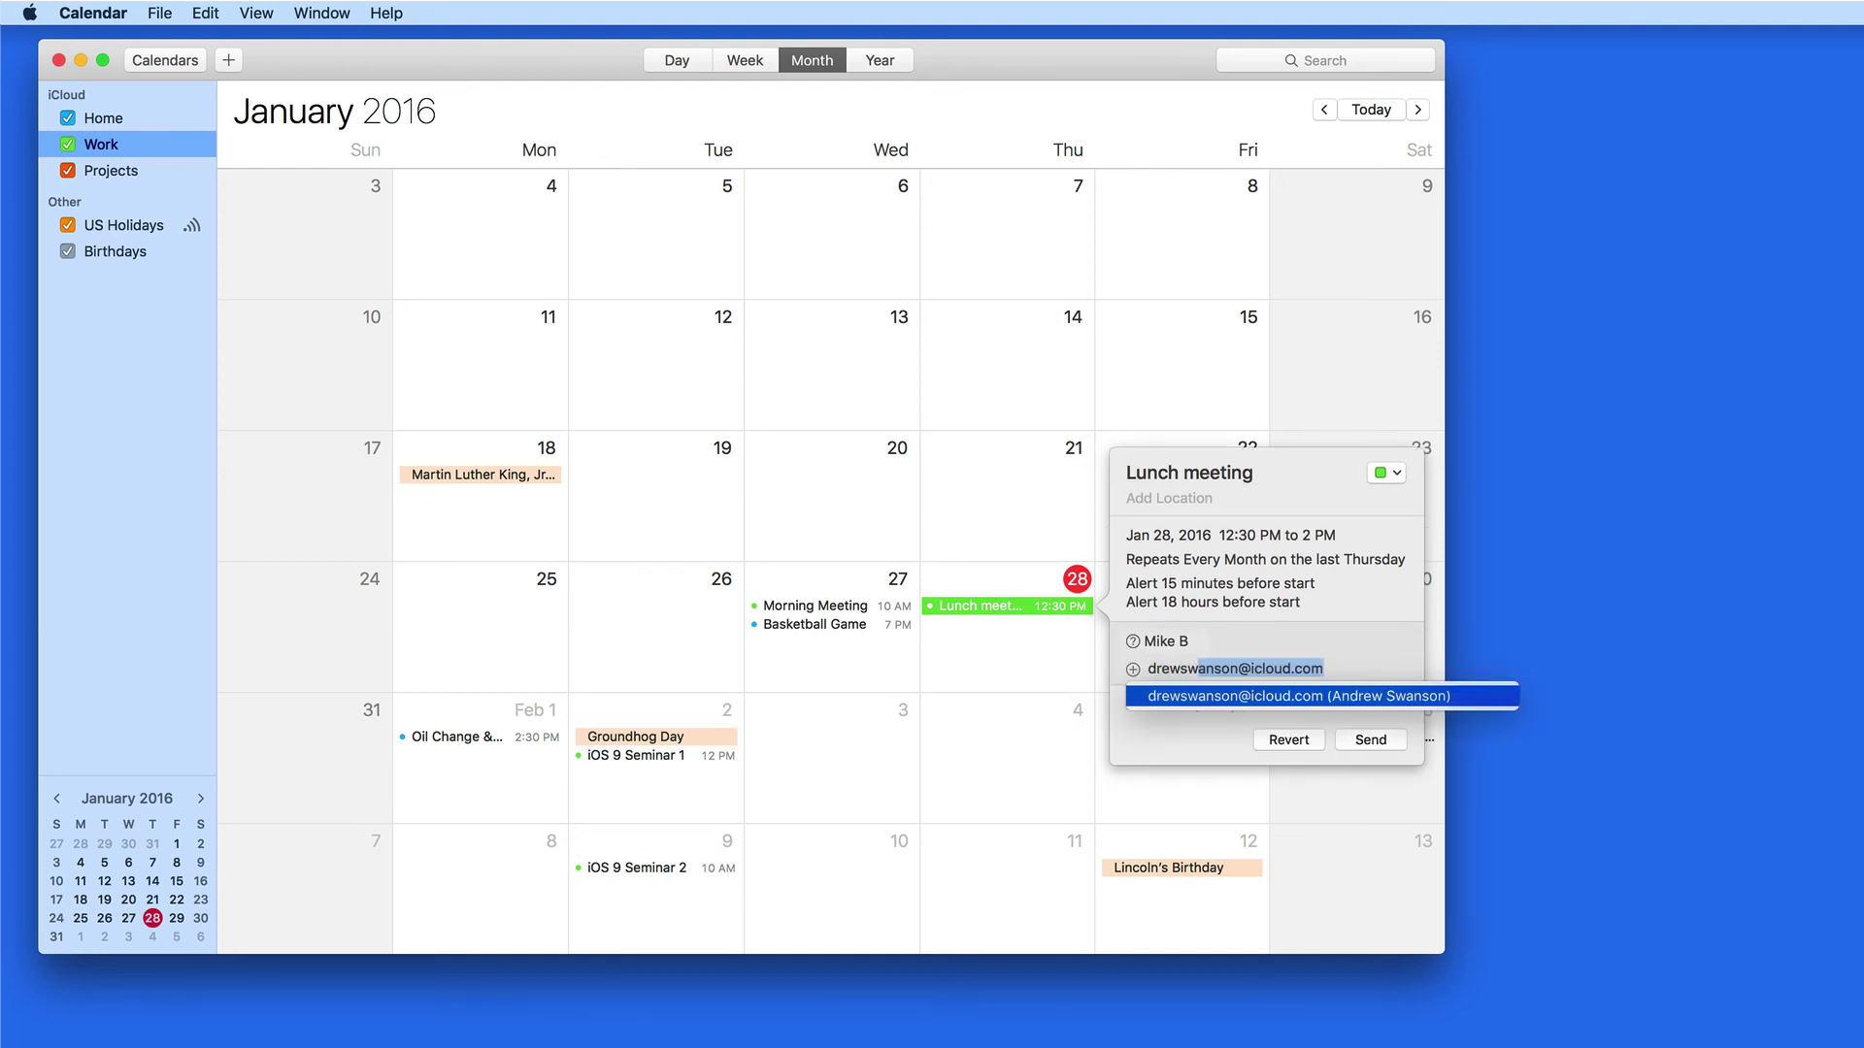
{"action": "left_click", "coordinate": [1215, 695]}
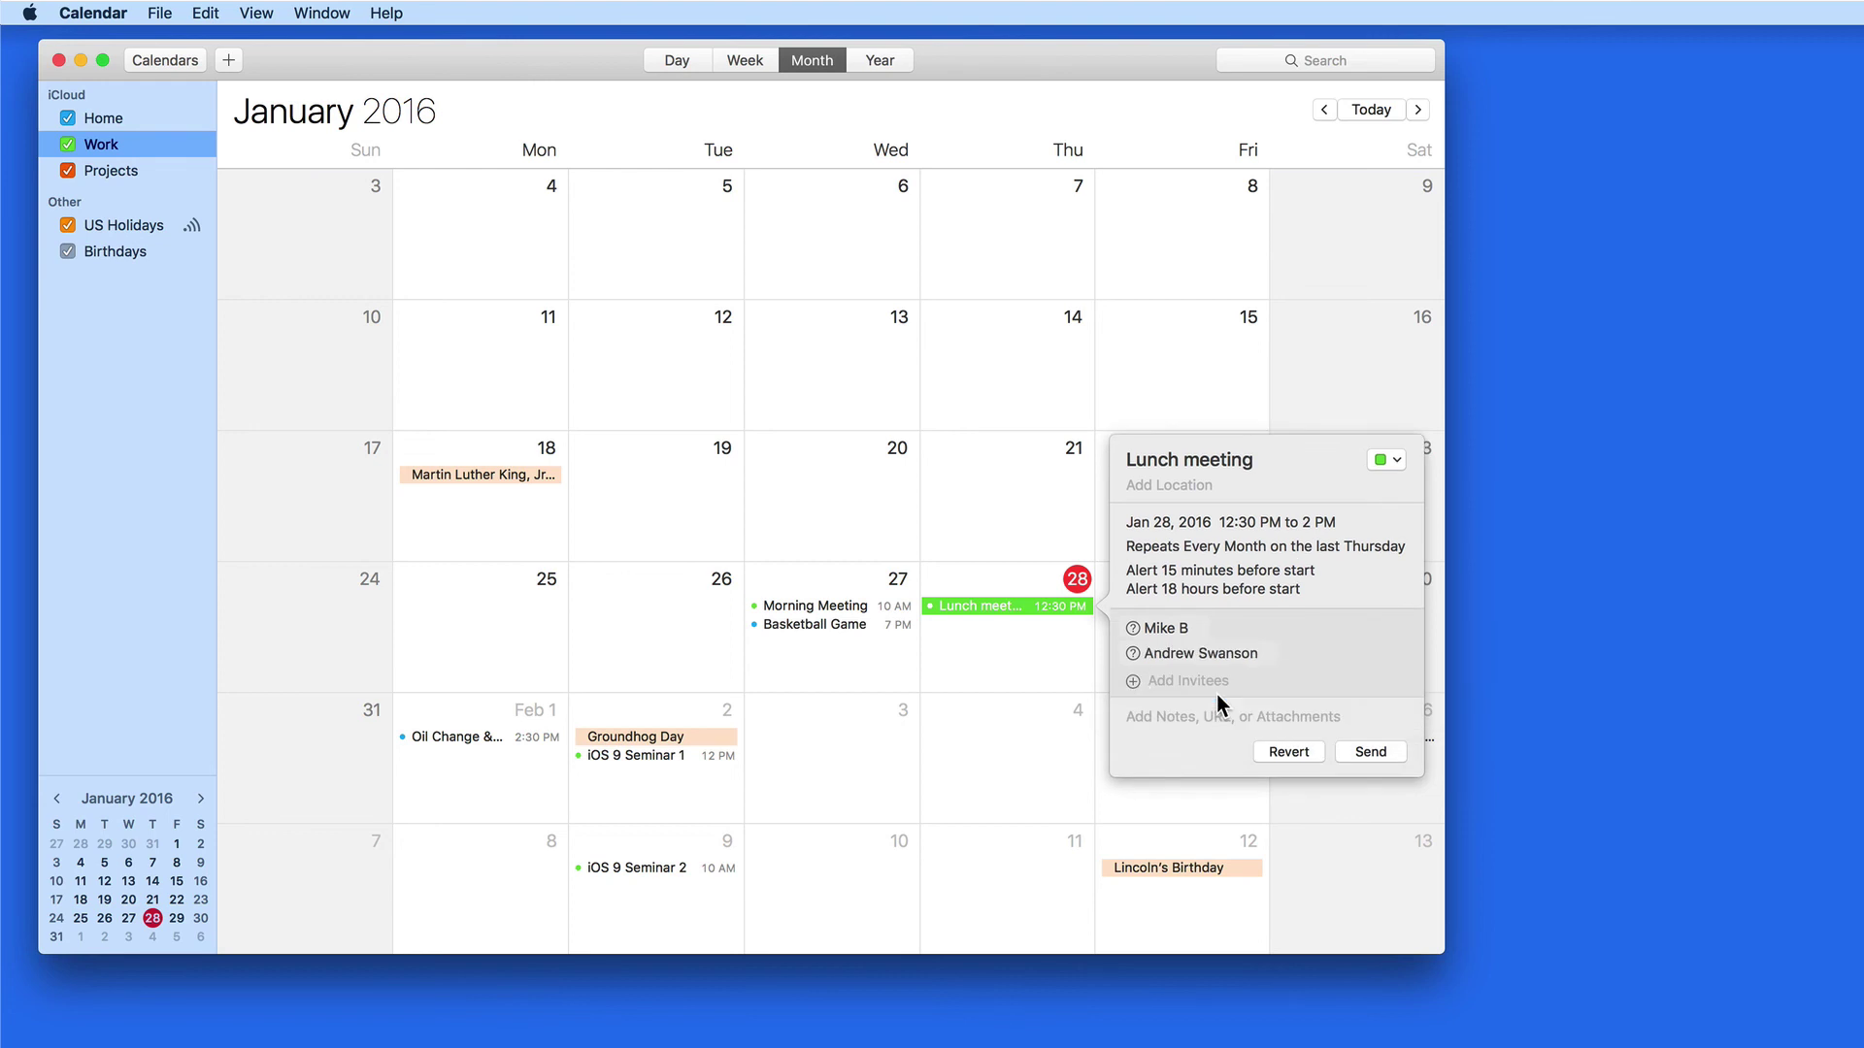
Send the Lunch meeting invitations to both invitees
{"action": "left_click", "coordinate": [1369, 753]}
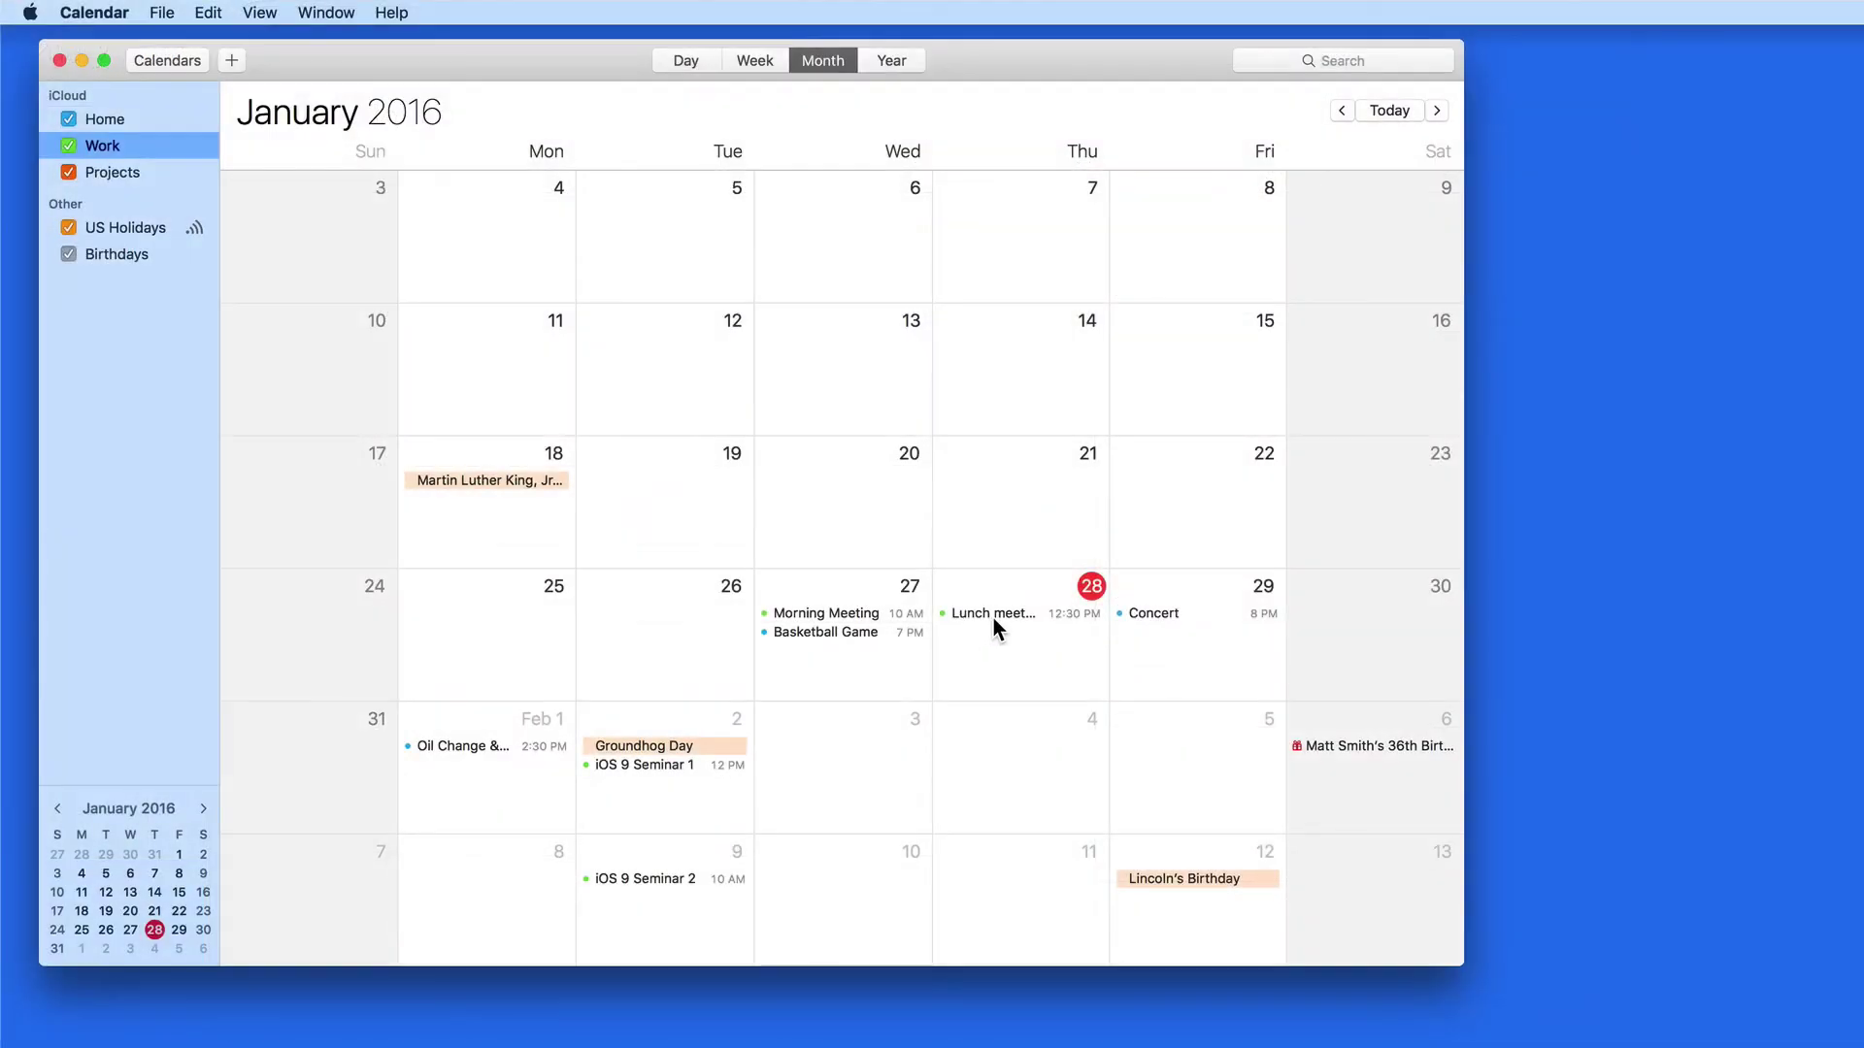
Open the Jan 28 Lunch meeting's details to check the invitees' replies
{"action": "double_click", "coordinate": [993, 618]}
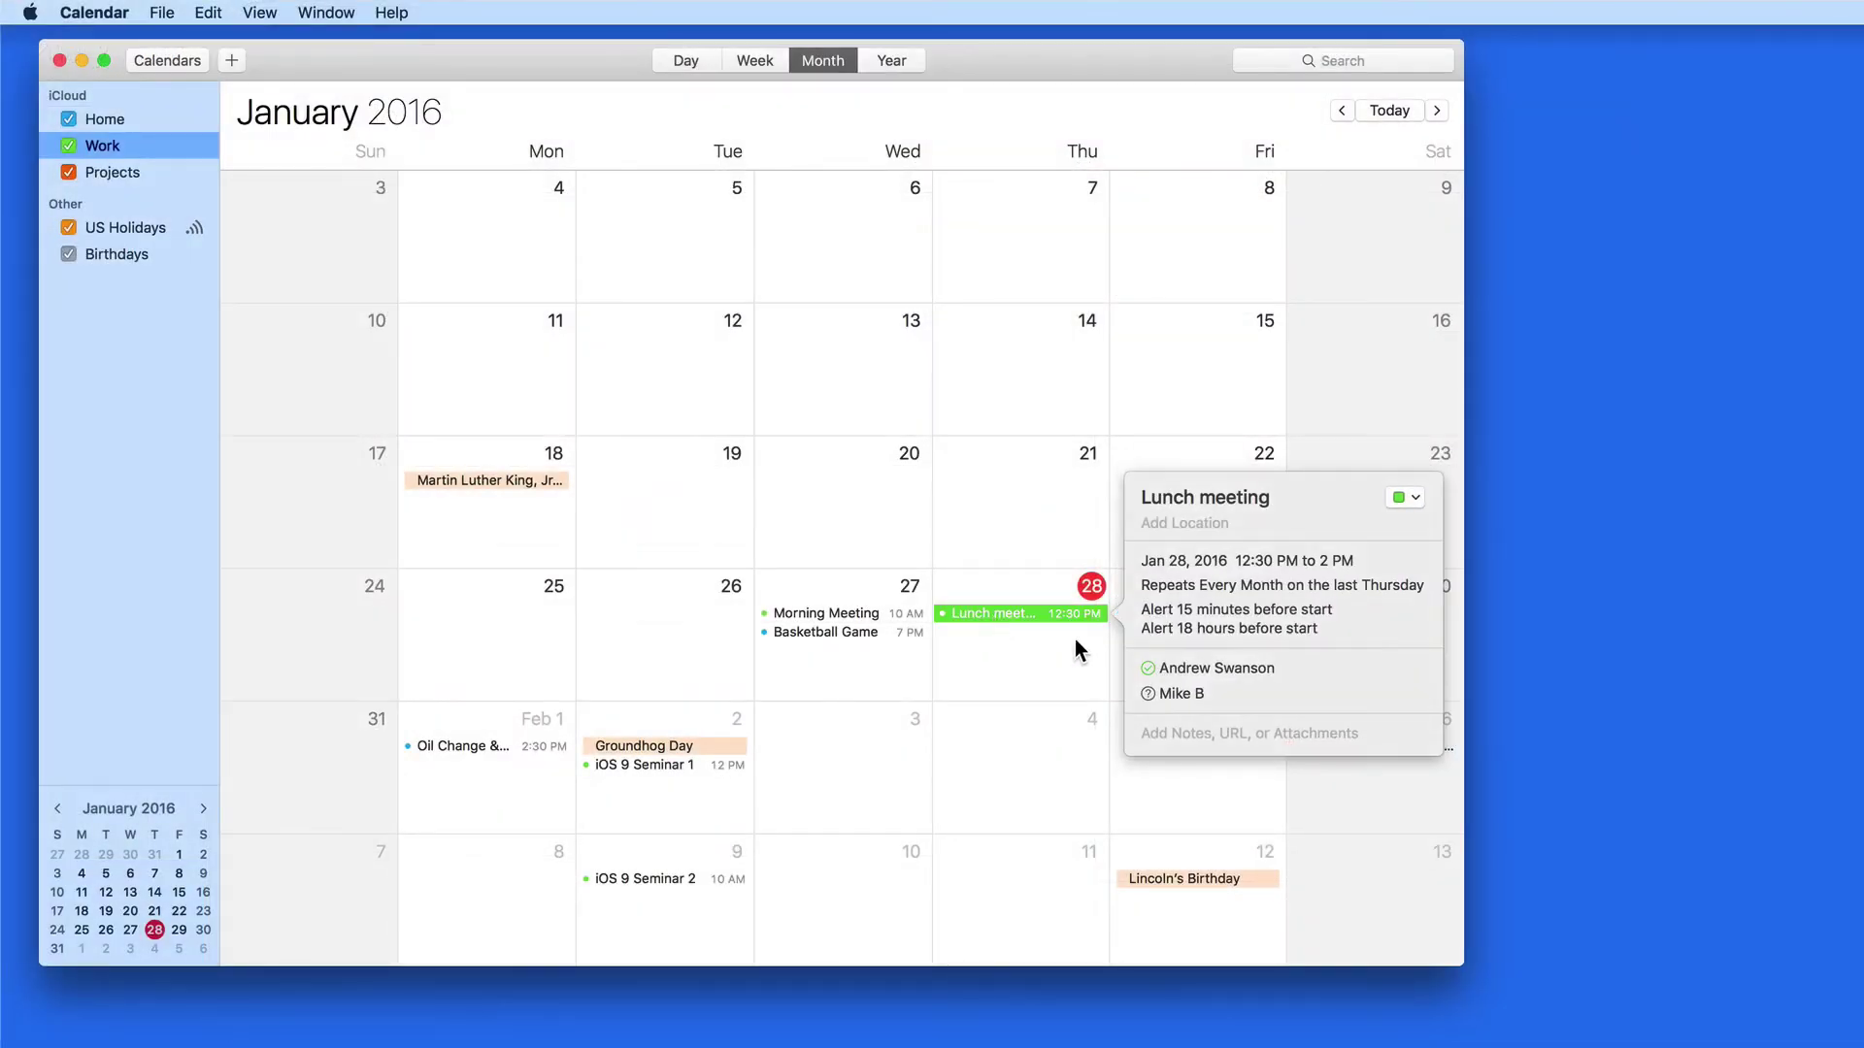